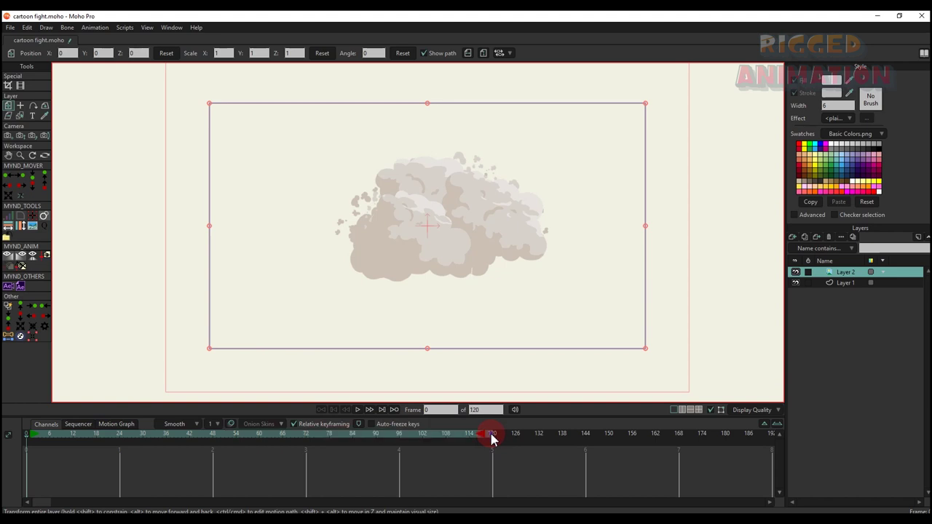
# In File Explorer, duplicate the Fight image folder within the cartoon fight folder and open the copy.
pyautogui.press('space')
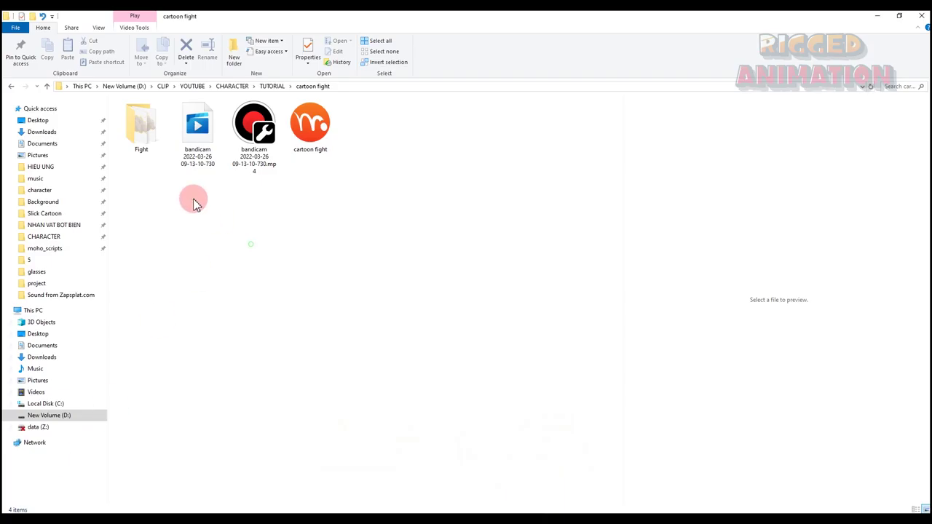
pyautogui.click(141, 120)
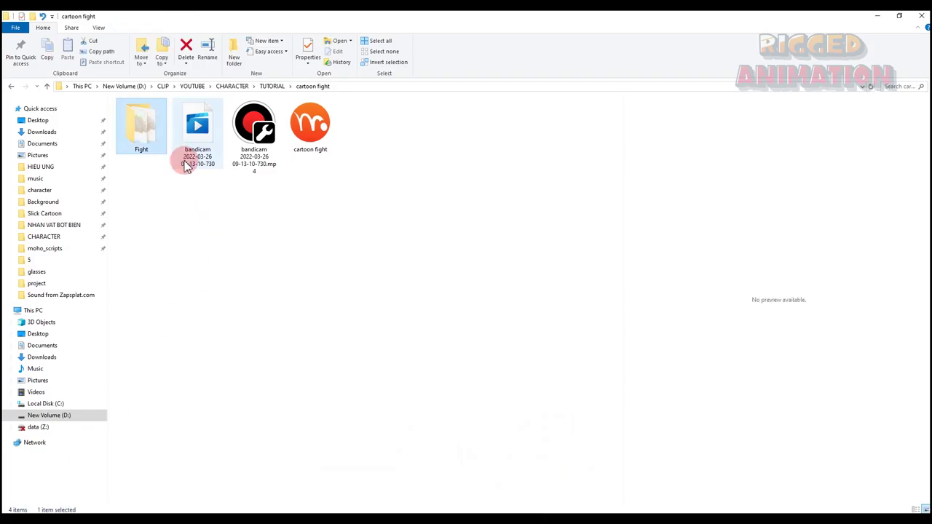
pyautogui.hotkey('ctrl', 'v')
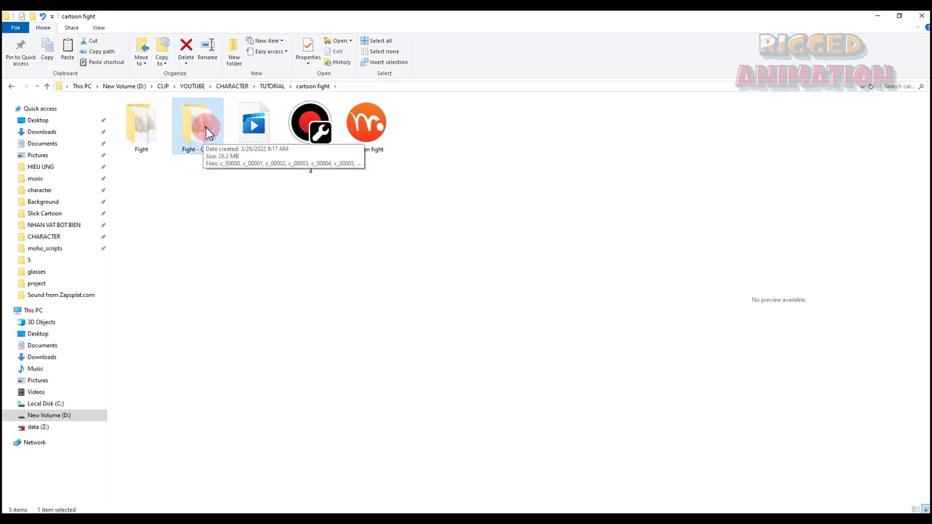
pyautogui.rightClick(207, 131)
pyautogui.click(175, 207)
pyautogui.doubleClick(207, 127)
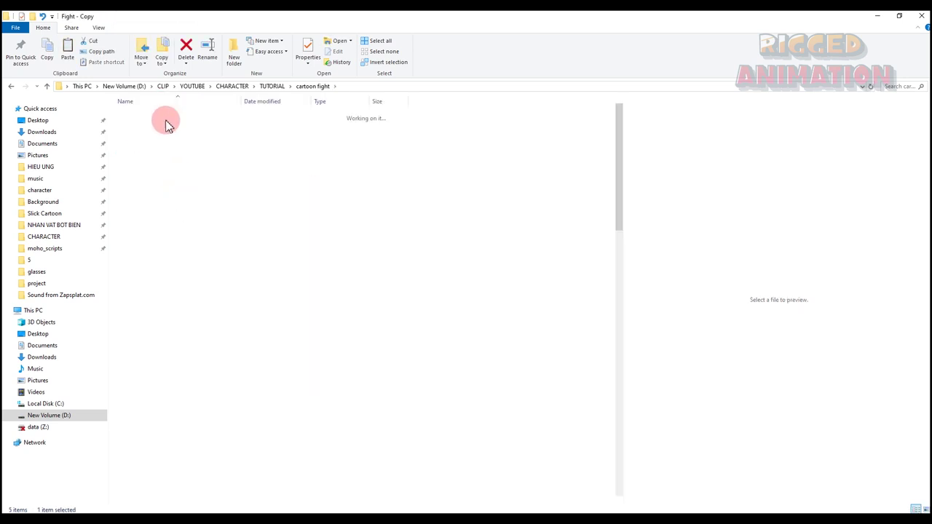
# Delete the first frames, c_00000 through c_00005, from the copied folder.
pyautogui.click(148, 138)
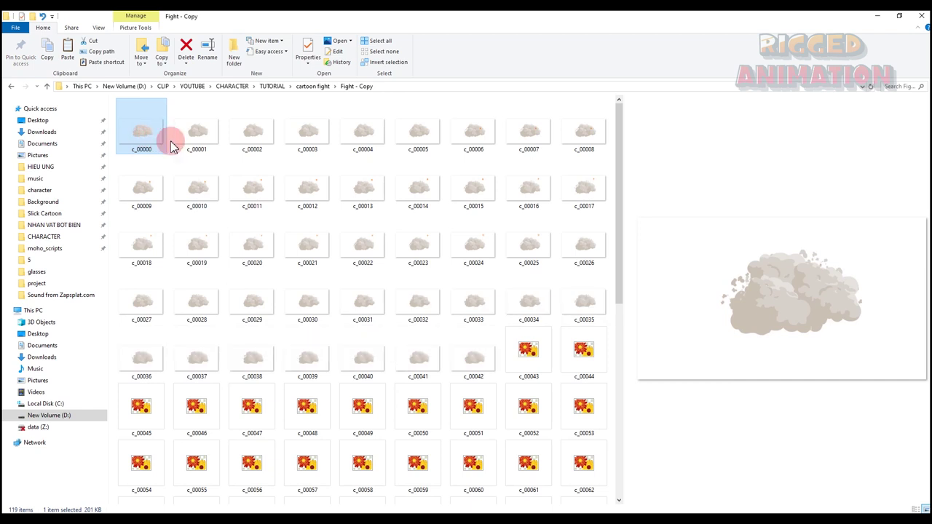
pyautogui.keyDown('shift'); pyautogui.click(581, 143); pyautogui.keyUp('shift')
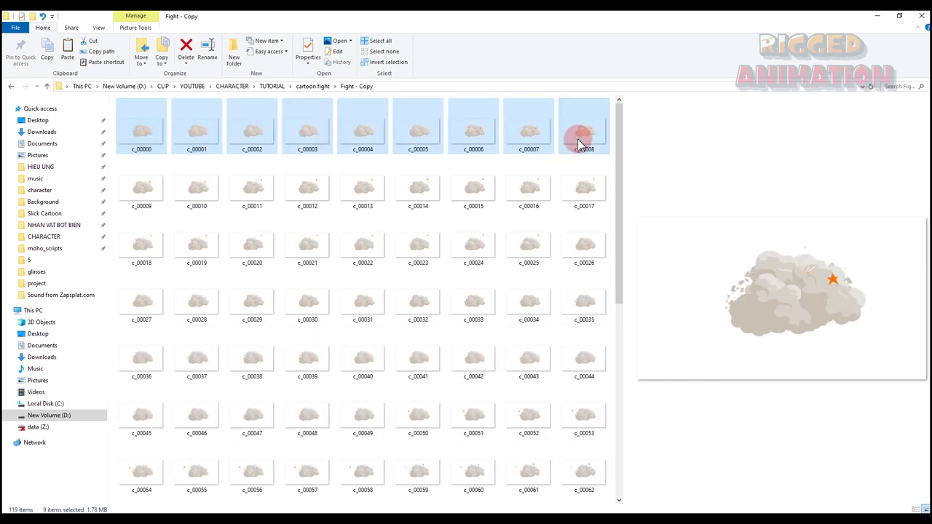
pyautogui.keyDown('shift'); pyautogui.click(430, 134); pyautogui.keyUp('shift')
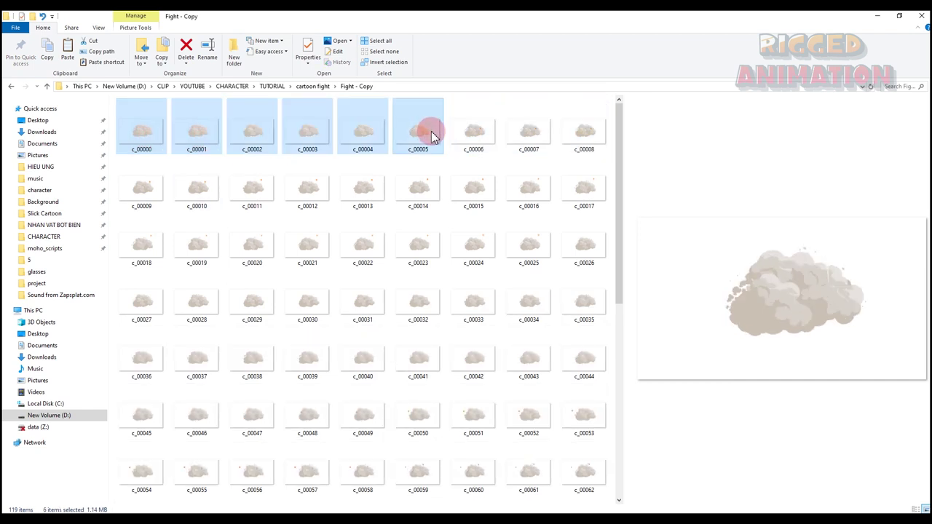
pyautogui.press('Delete')
# Delete the closing frames, c_00078 through c_00117, from the copied folder.
pyautogui.click(141, 109)
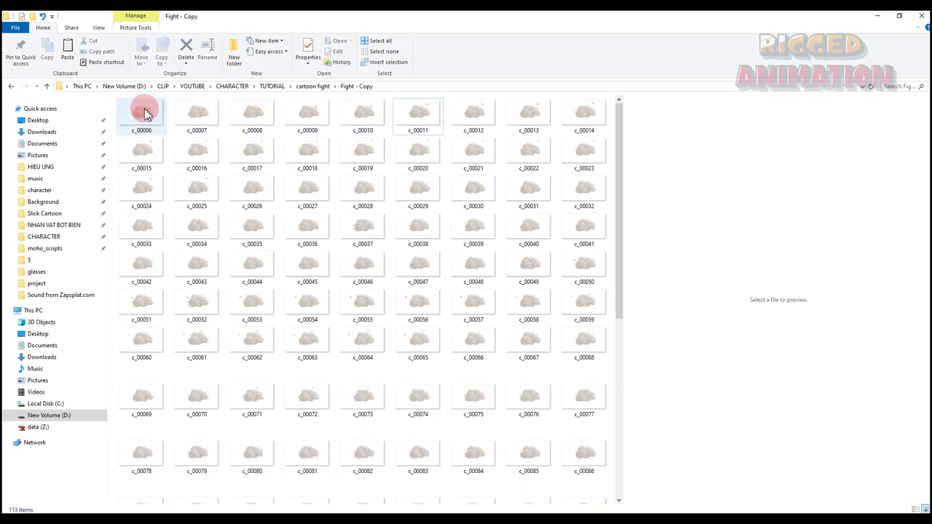
pyautogui.scroll(-2, 364, 308)
pyautogui.click(326, 331)
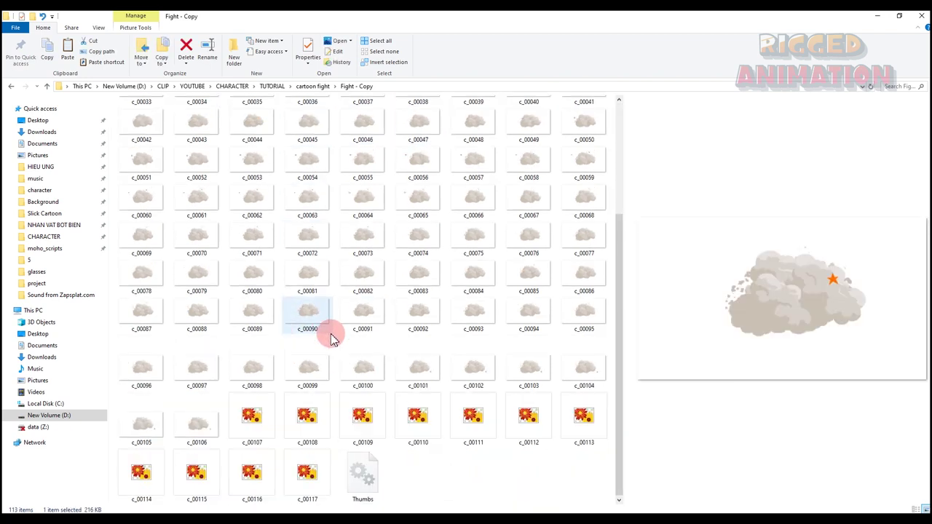
pyautogui.click(155, 274)
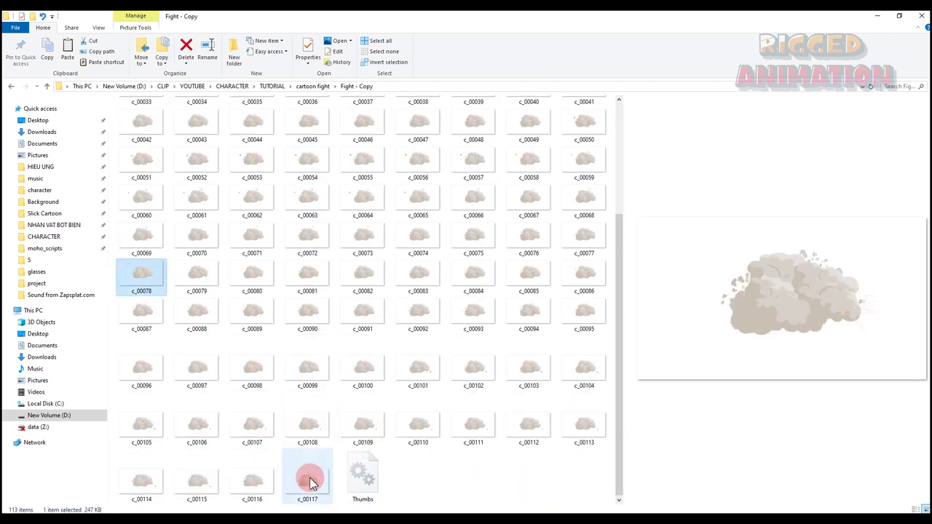
pyautogui.keyDown('shift'); pyautogui.click(315, 483); pyautogui.keyUp('shift')
pyautogui.press('Delete')
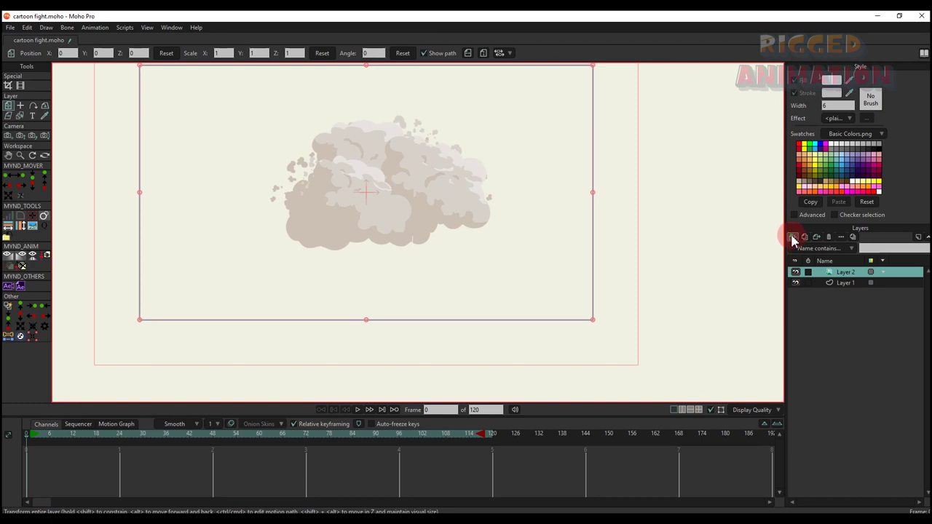
# In Moho, add an image sequence layer from the Fight - Copy folder, starting with c_00006.
pyautogui.click(792, 237)
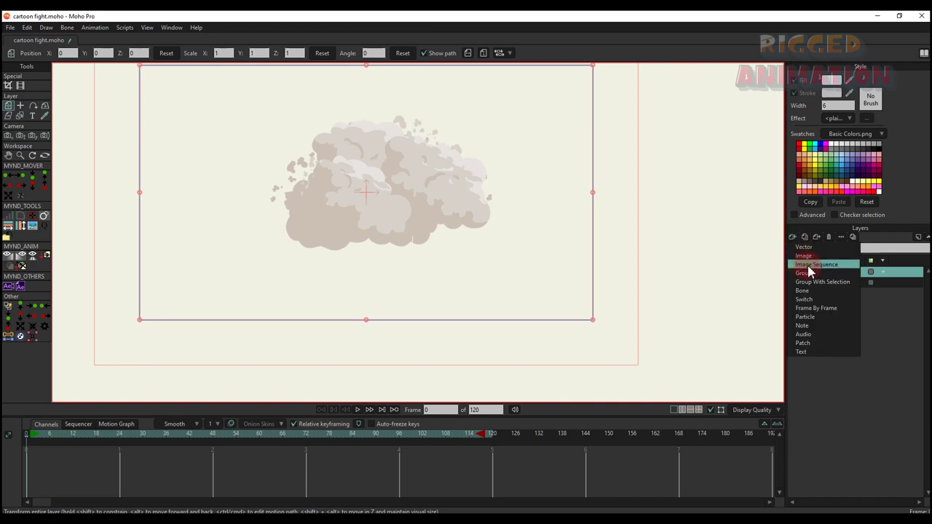
pyautogui.click(810, 265)
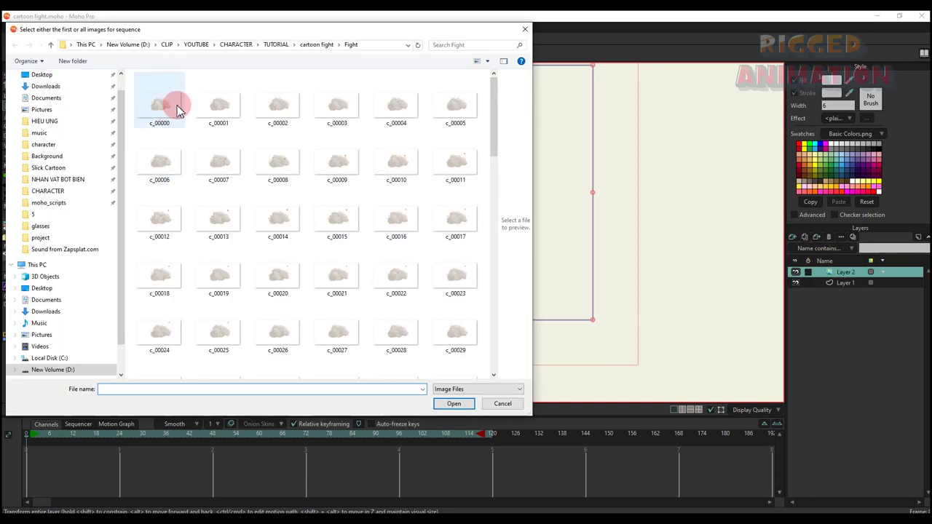
pyautogui.click(312, 46)
pyautogui.doubleClick(210, 95)
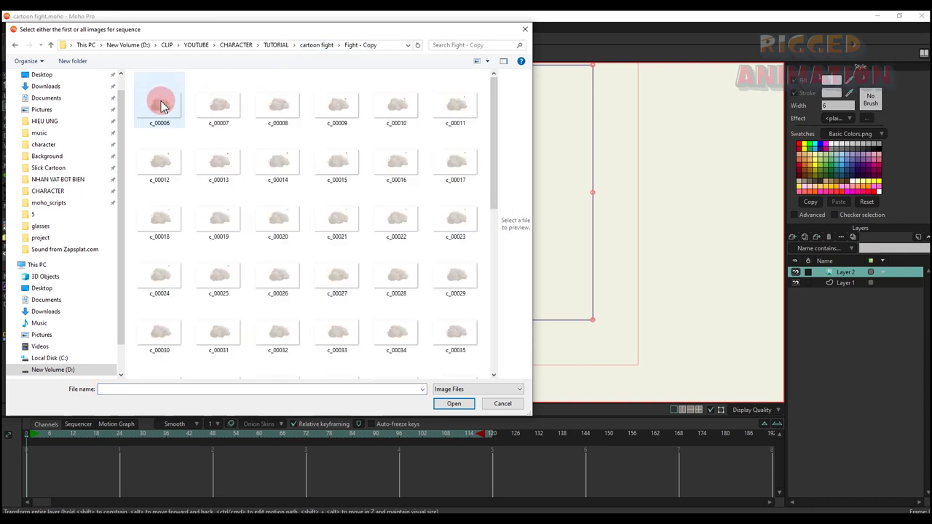
pyautogui.click(160, 100)
pyautogui.click(453, 403)
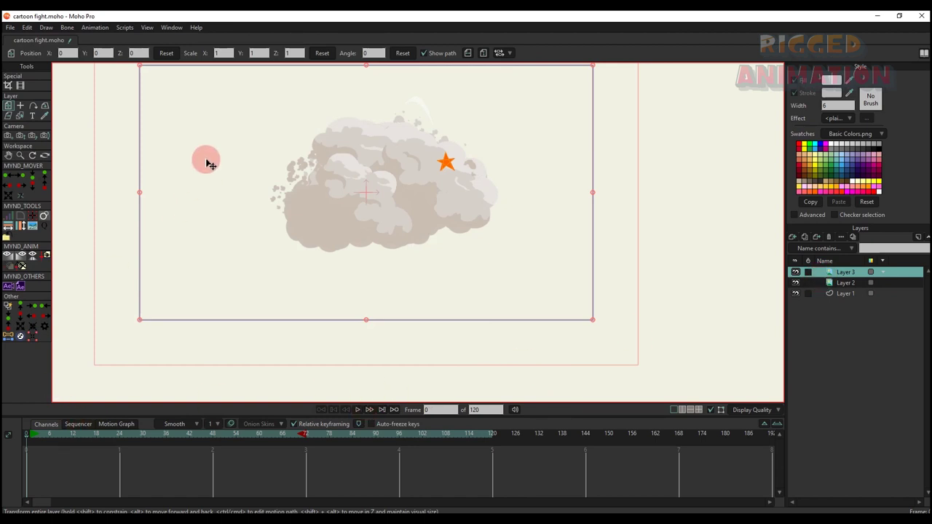
# Scale the new cloud layer to 0.7945, place it at X 0.2324, Y -0.0114, and preview the playback.
pyautogui.moveTo(206, 160); pyautogui.dragTo(218, 190)
pyautogui.moveTo(155, 100); pyautogui.dragTo(197, 121)
pyautogui.moveTo(393, 209); pyautogui.dragTo(421, 209)
pyautogui.press('space')
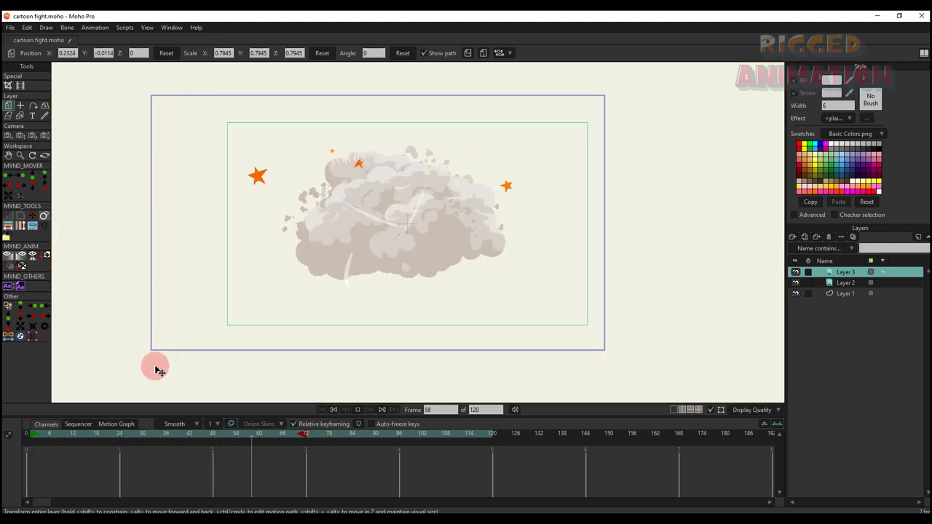
pyautogui.press('space')
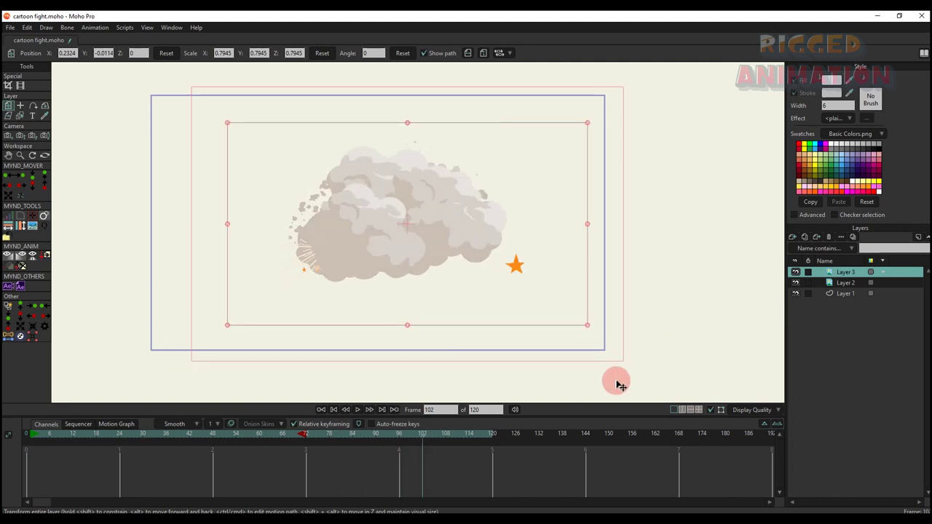
pyautogui.press('space')
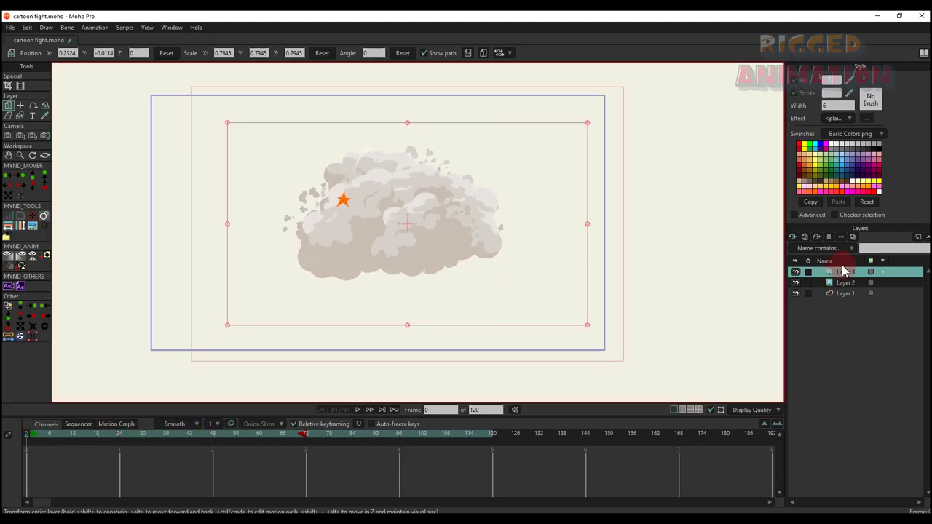
# Enable indefinite movie looping in the image settings of Layer 3 and Layer 2, and return to frame 0.
pyautogui.doubleClick(845, 275)
pyautogui.click(232, 70)
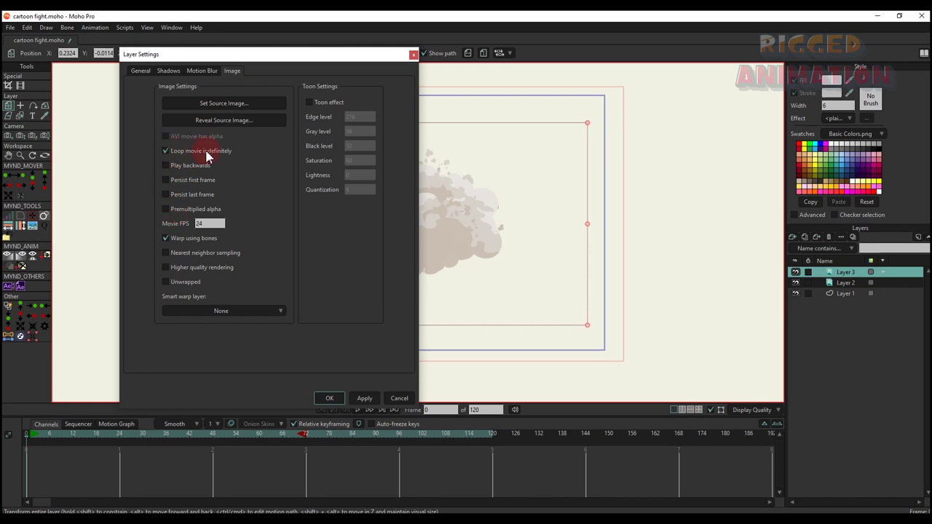
pyautogui.click(329, 399)
pyautogui.doubleClick(837, 283)
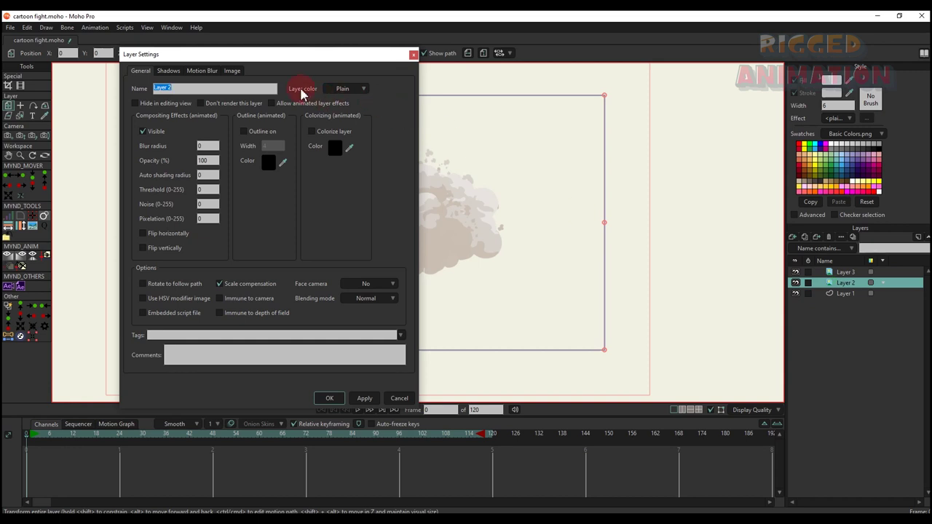
pyautogui.click(233, 71)
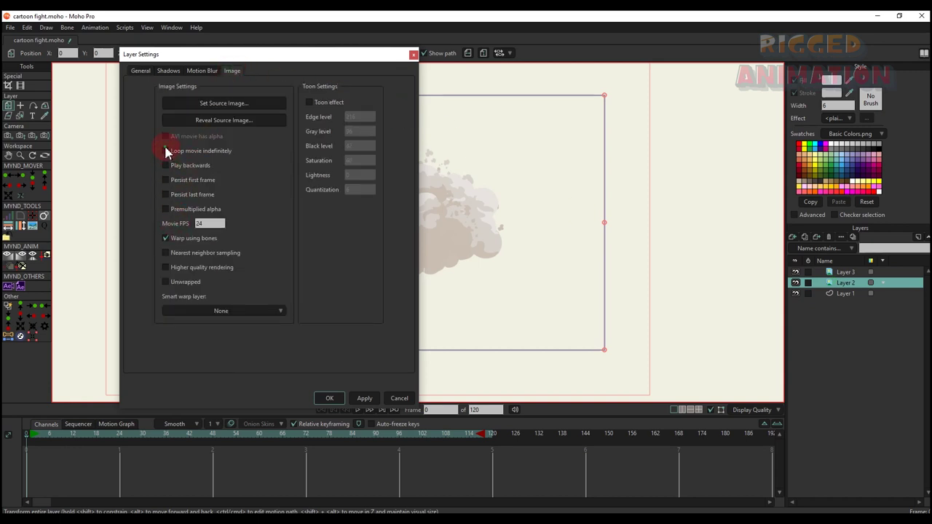
pyautogui.click(329, 398)
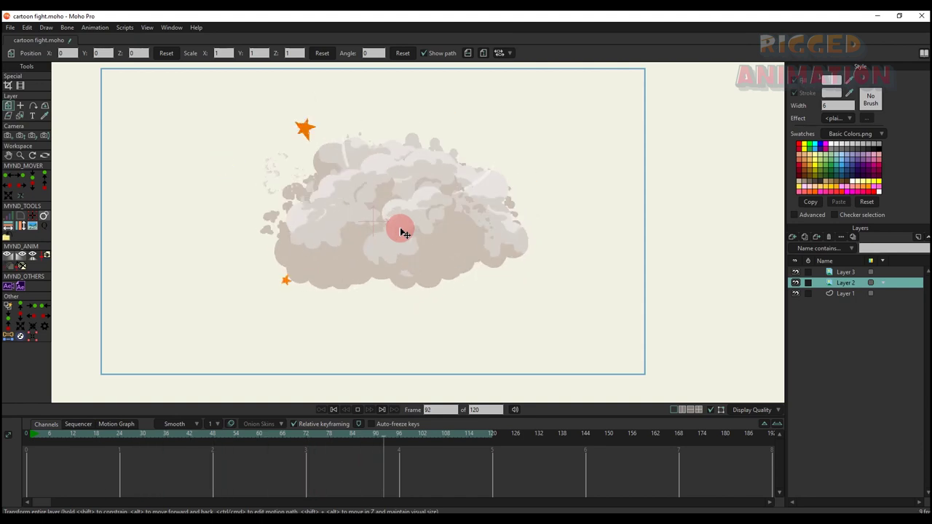
pyautogui.moveTo(63, 435); pyautogui.dragTo(12, 434)
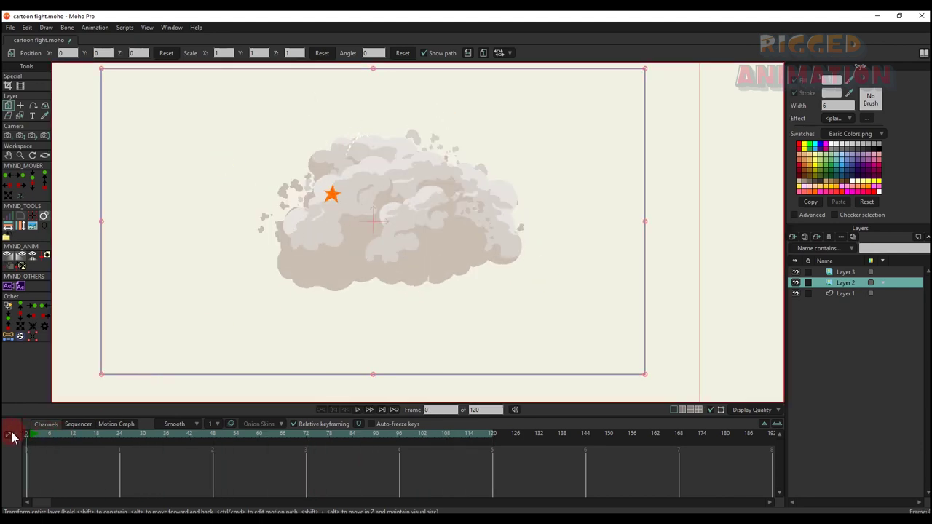
# Import the Messi character as a Moho object from the Rigging character_Part 2 project folder.
pyautogui.click(9, 28)
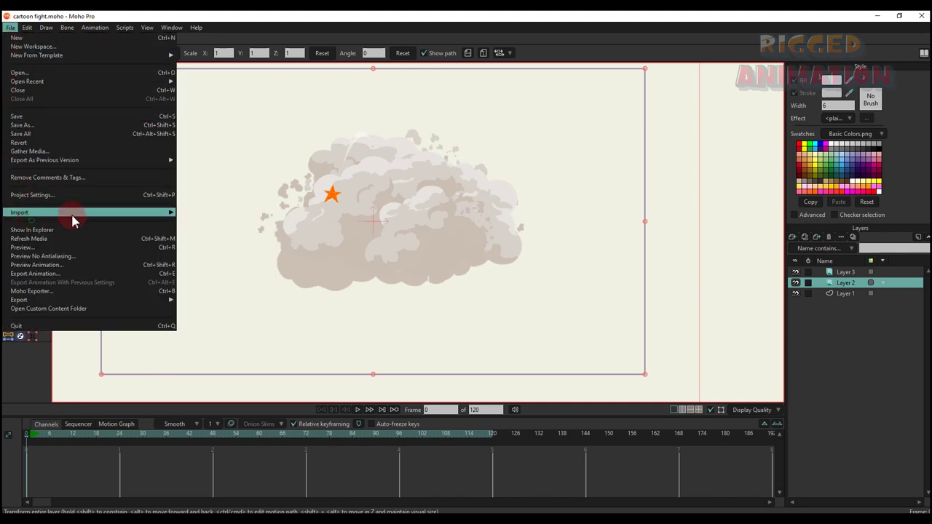
pyautogui.moveTo(150, 211)
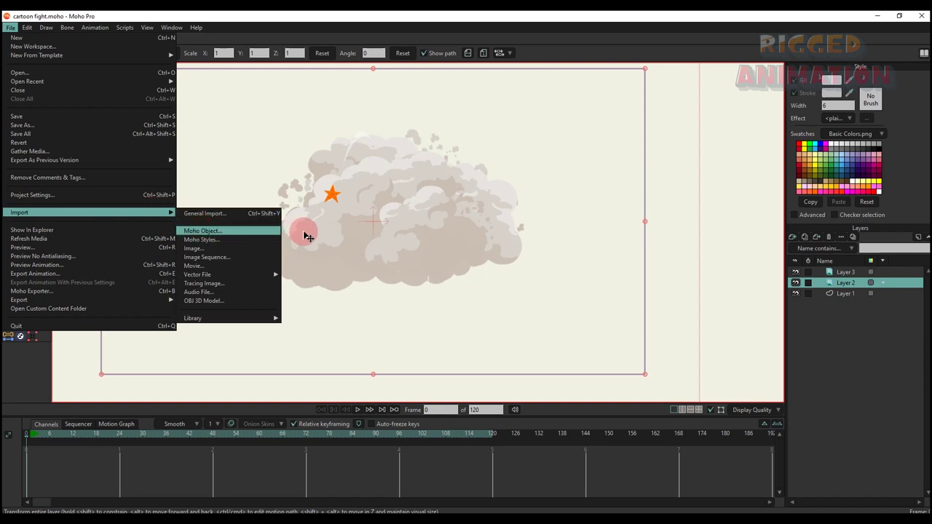
pyautogui.click(204, 231)
pyautogui.doubleClick(166, 102)
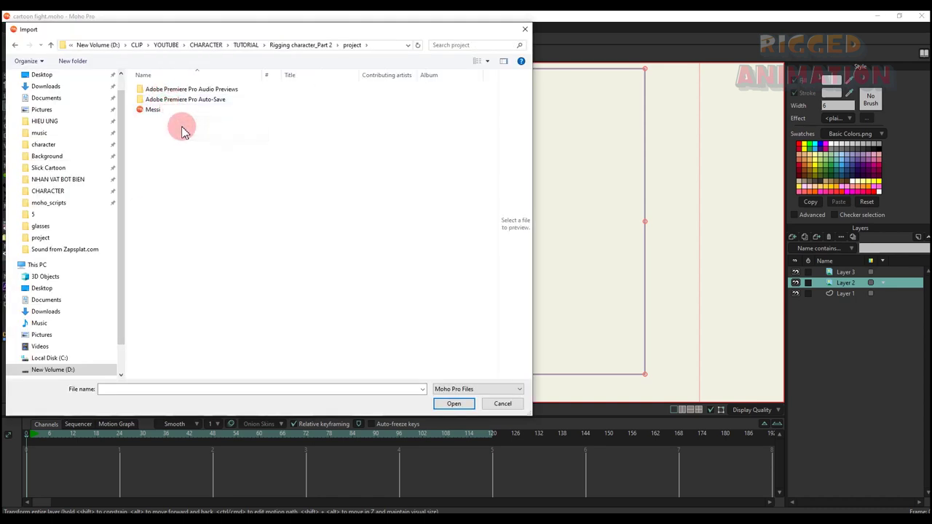
pyautogui.click(156, 110)
pyautogui.click(453, 404)
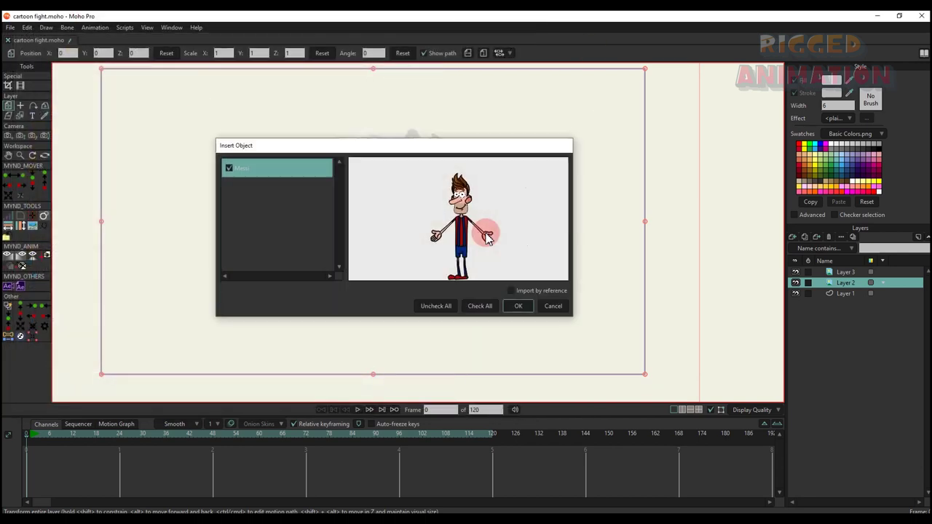
pyautogui.click(516, 309)
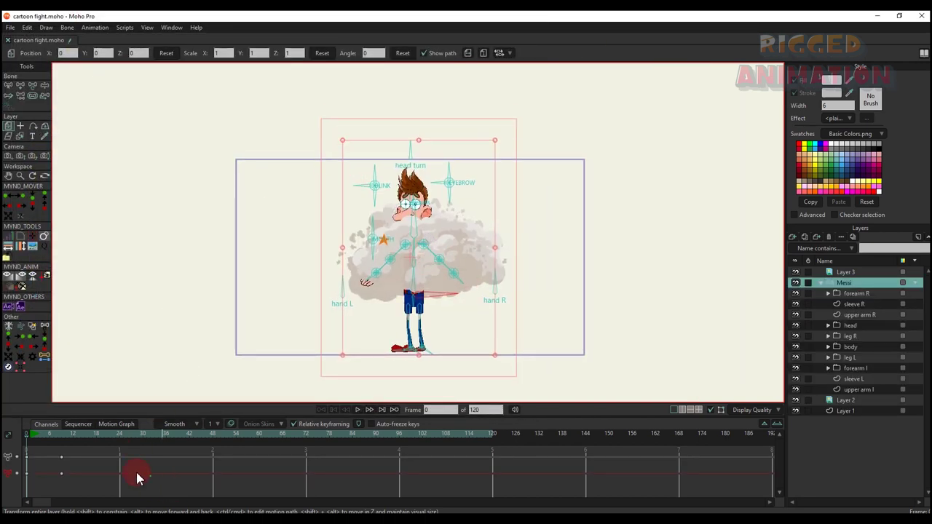
# Delete the existing keyframes of the imported Messi layer.
pyautogui.moveTo(138, 477); pyautogui.dragTo(11, 436)
pyautogui.press('Delete')
pyautogui.click(364, 312)
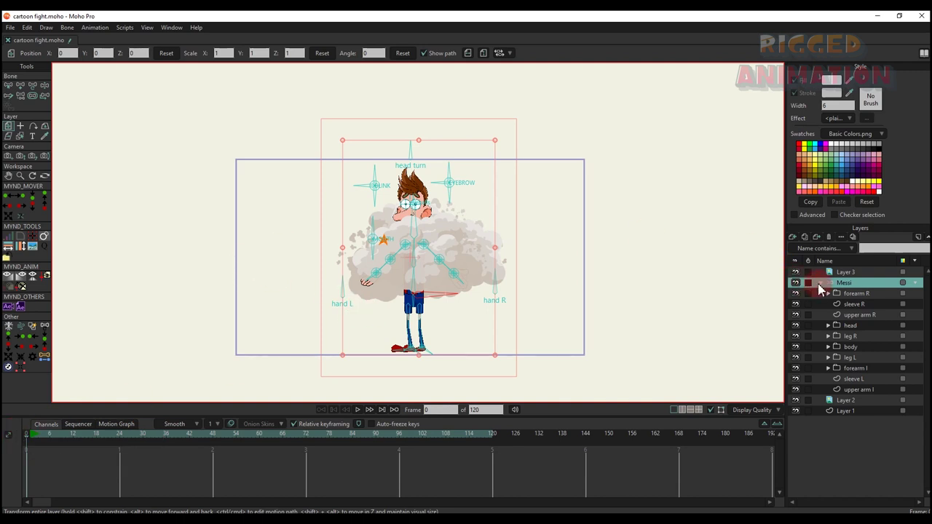
# Collapse the Messi layer group and move the character up to X -0.0397, Y 0.3075.
pyautogui.click(820, 283)
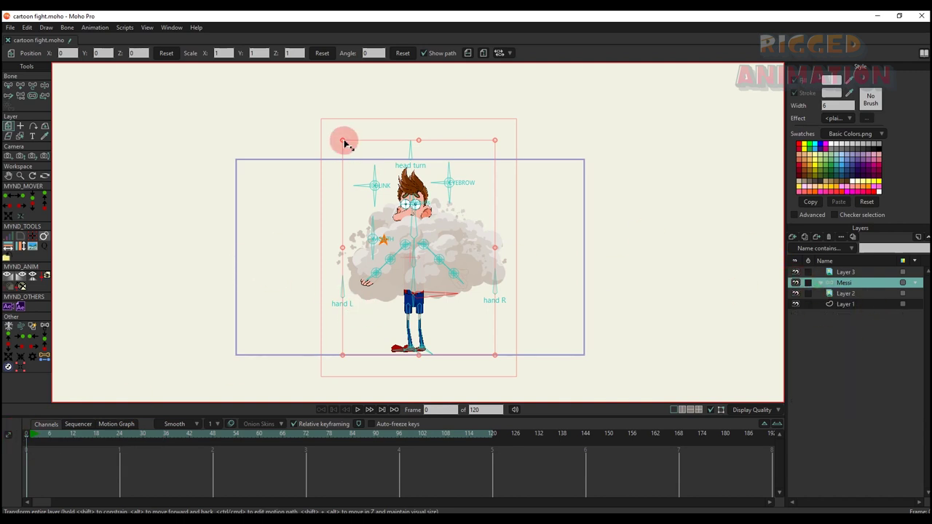
pyautogui.moveTo(413, 231); pyautogui.dragTo(410, 202)
pyautogui.scroll(1, 410, 203)
pyautogui.click(332, 98)
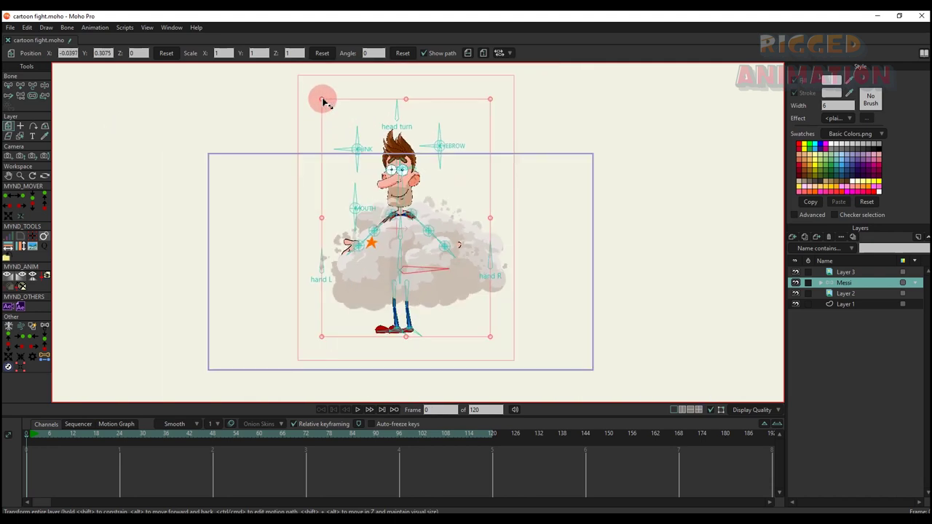
pyautogui.scroll(2, 430, 220)
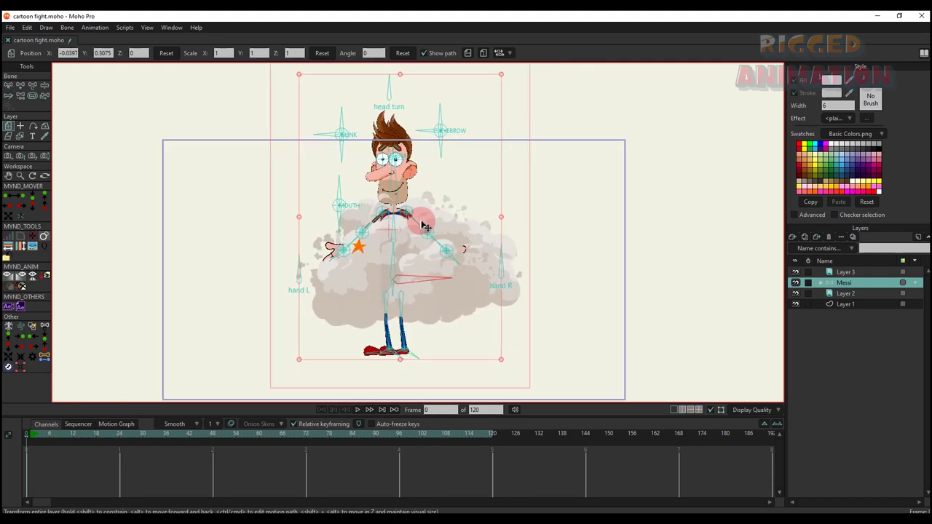
# Expand the Messi layer group and turn off the visibility of its head layer.
pyautogui.click(821, 283)
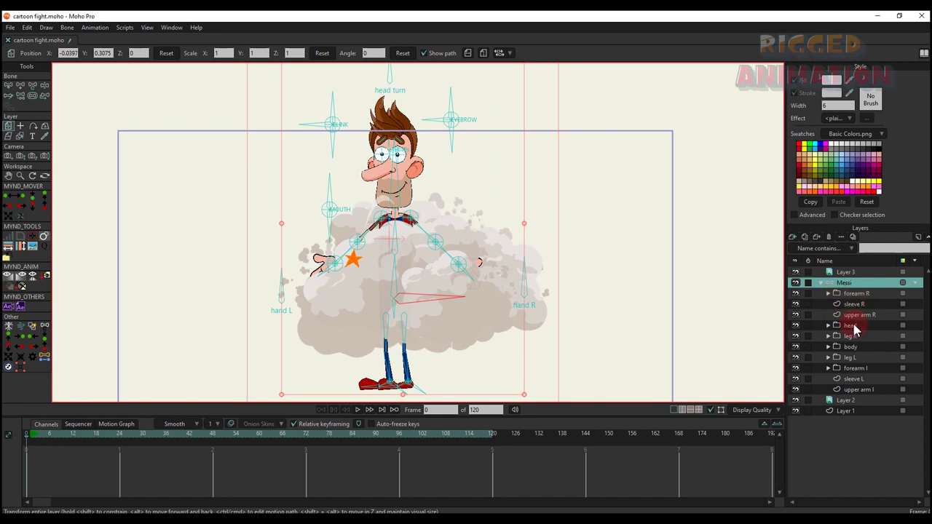
pyautogui.rightClick(855, 330)
pyautogui.click(881, 330)
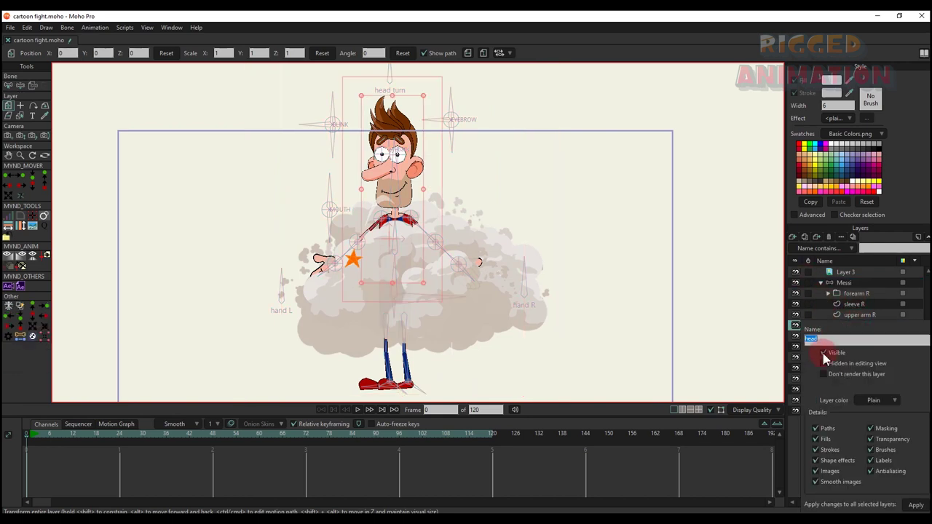
pyautogui.click(907, 205)
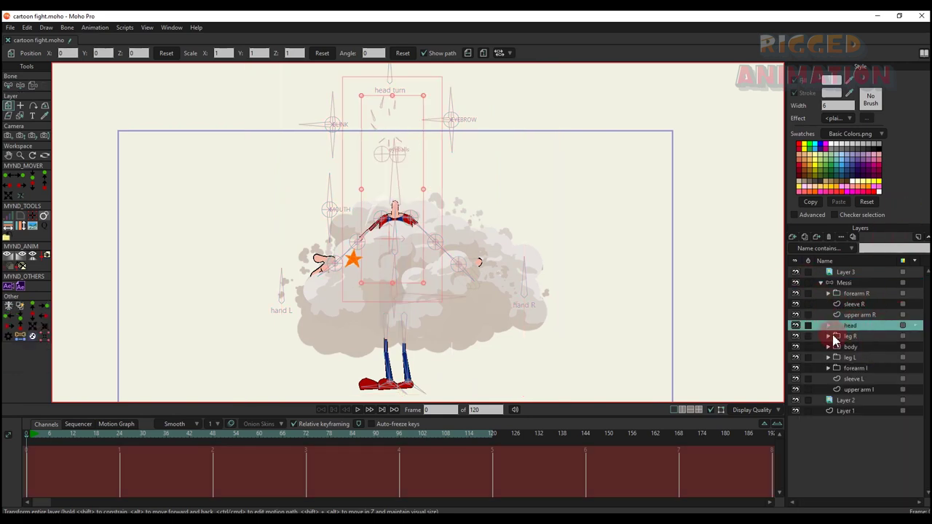
# Turn off the visibility of the character's body layer and collapse the Messi layer group.
pyautogui.rightClick(849, 348)
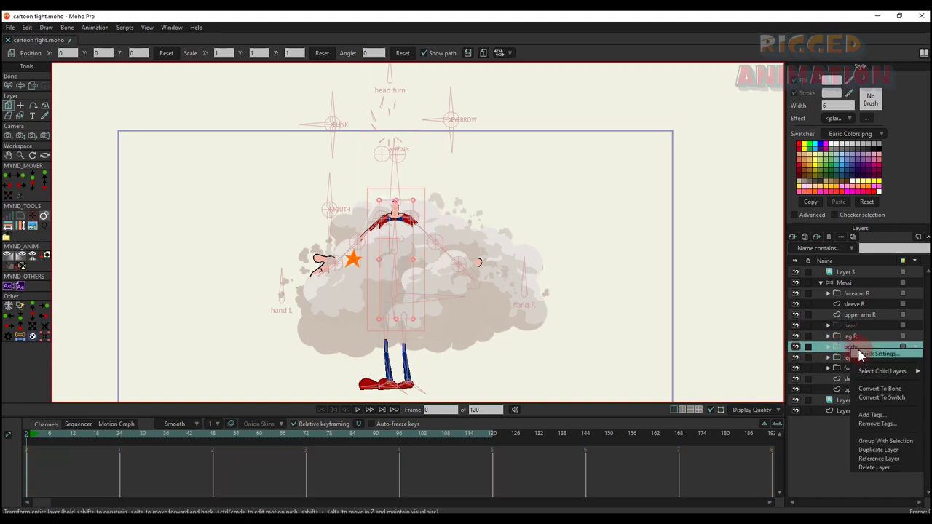
pyautogui.press('Return')
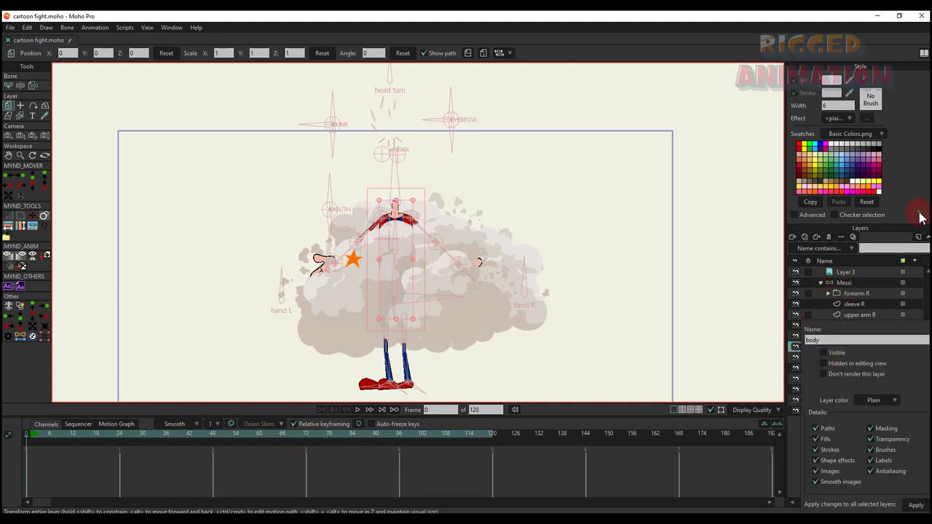
pyautogui.click(920, 213)
pyautogui.click(844, 284)
pyautogui.click(822, 283)
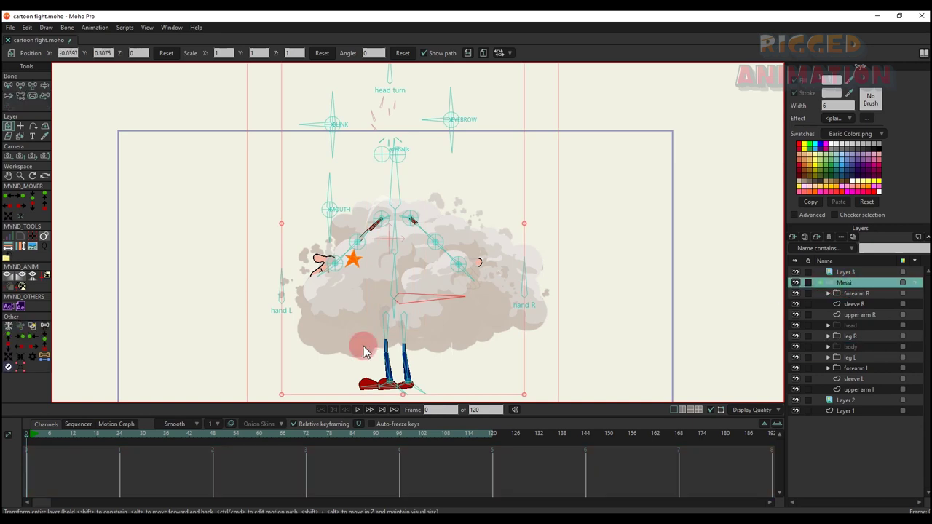
# On frame 1, pose both of Messi's arms raised, with the open hands sticking out of the cloud.
pyautogui.click(30, 437)
pyautogui.scroll(-2, 280, 197)
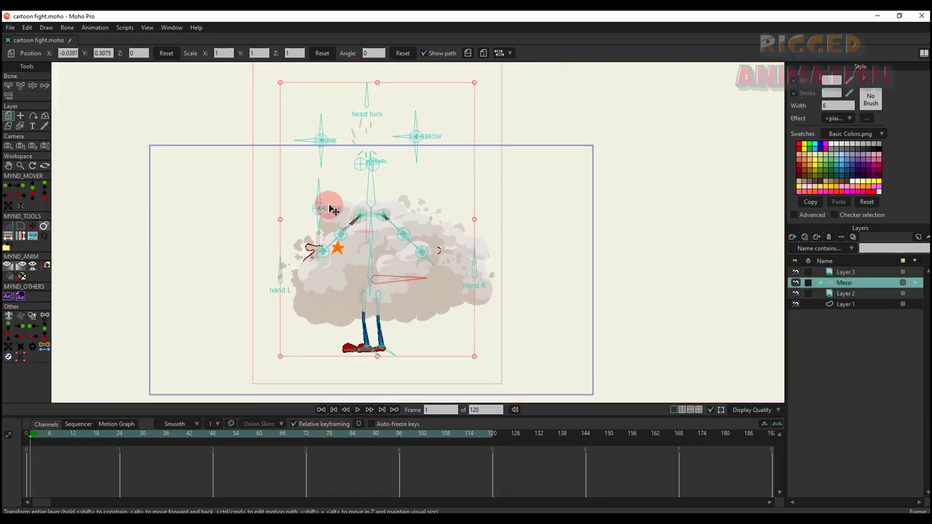
pyautogui.scroll(3, 335, 213)
pyautogui.press('t')
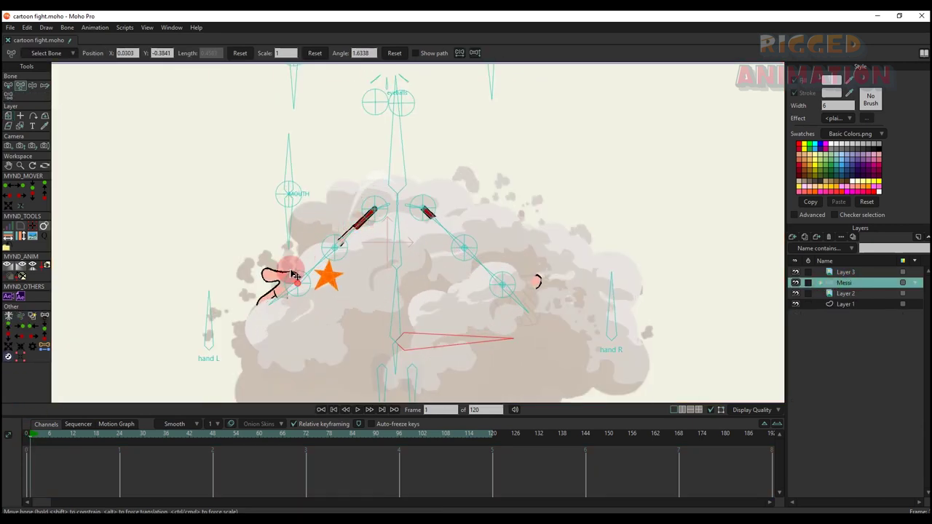
pyautogui.moveTo(291, 272); pyautogui.dragTo(267, 173)
pyautogui.moveTo(345, 229); pyautogui.dragTo(339, 297)
pyautogui.scroll(-1, 352, 269)
pyautogui.moveTo(388, 186); pyautogui.dragTo(427, 202)
pyautogui.moveTo(470, 240); pyautogui.dragTo(439, 167)
pyautogui.moveTo(468, 123); pyautogui.dragTo(450, 117)
# Spread the two legs so one bends out at the cloud's lower right and the other at its lower left.
pyautogui.scroll(-2, 440, 173)
pyautogui.moveTo(408, 220); pyautogui.dragTo(561, 291)
pyautogui.scroll(2, 416, 354)
pyautogui.moveTo(374, 235); pyautogui.dragTo(346, 236)
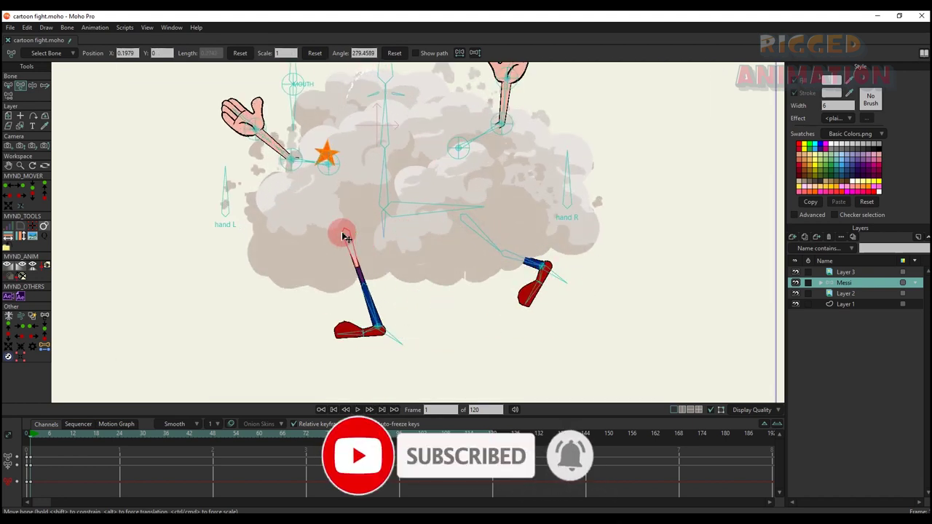
pyautogui.moveTo(381, 330); pyautogui.dragTo(306, 313)
pyautogui.scroll(-3, 313, 306)
pyautogui.scroll(3, 379, 212)
pyautogui.scroll(-3, 419, 230)
pyautogui.scroll(2, 357, 273)
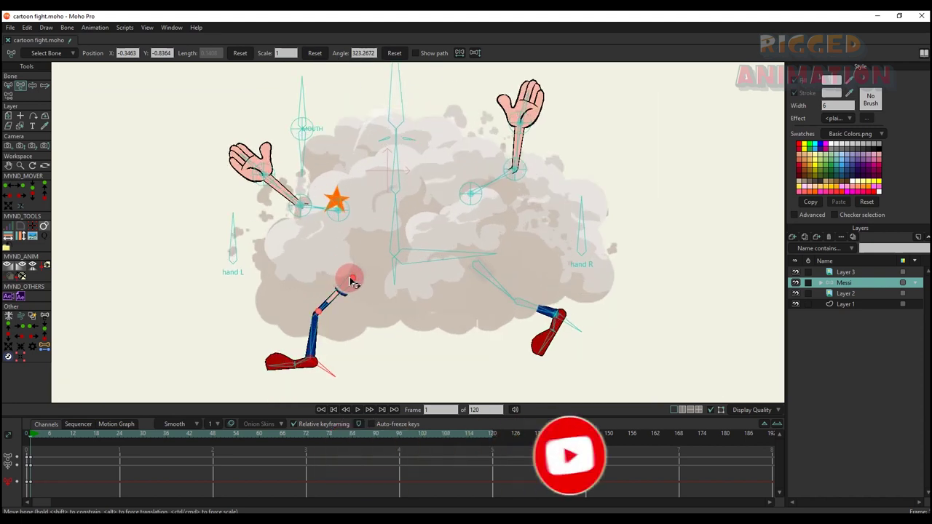
# Move the lower-left leg above the cloud and reposition the right arm lower with its hand hanging down.
pyautogui.moveTo(350, 283); pyautogui.dragTo(474, 95)
pyautogui.scroll(1, 467, 109)
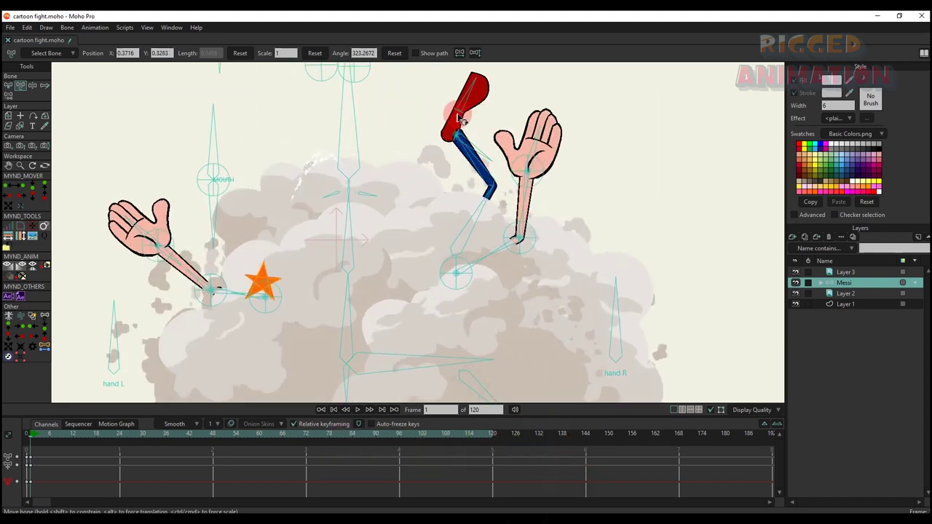
pyautogui.scroll(-3, 458, 132)
pyautogui.moveTo(458, 199); pyautogui.dragTo(514, 270)
pyautogui.scroll(2, 535, 256)
pyautogui.click(580, 182)
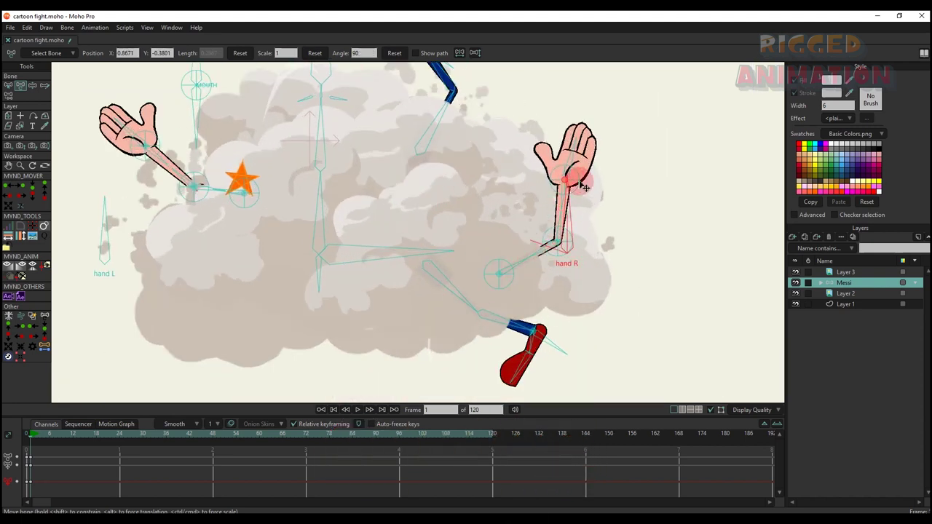
pyautogui.moveTo(579, 182); pyautogui.dragTo(620, 380)
# Move the remaining leg to the cloud's lower left and adjust the placement of the leg above the cloud.
pyautogui.moveTo(423, 266); pyautogui.dragTo(271, 307)
pyautogui.moveTo(535, 333); pyautogui.dragTo(214, 387)
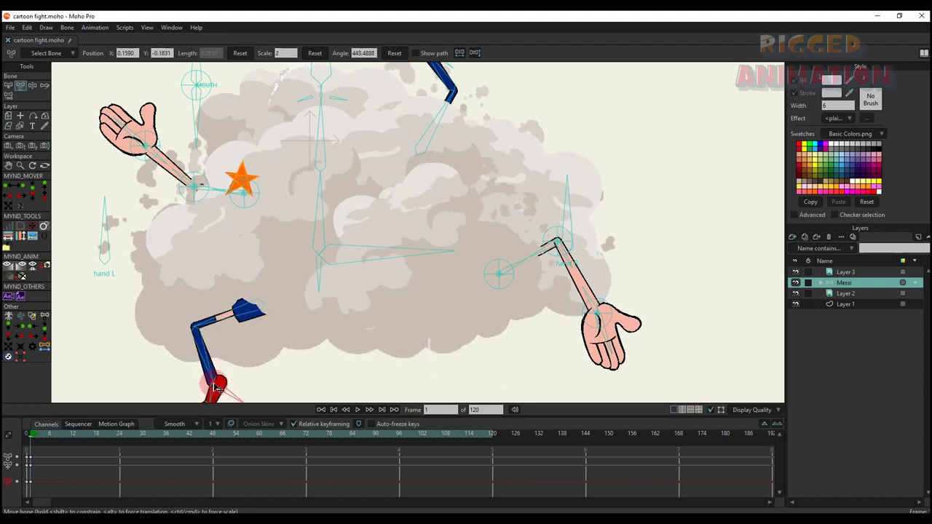
pyautogui.scroll(-5, 395, 255)
pyautogui.scroll(2, 430, 191)
pyautogui.moveTo(403, 129)
pyautogui.mouseDown()
pyautogui.moveTo(423, 147)
pyautogui.moveTo(415, 142)
pyautogui.mouseUp()
pyautogui.scroll(1, 225, 302)
# On frame 4, swing the left forearm downward and raise the left elbow and shoulder.
pyautogui.click(42, 436)
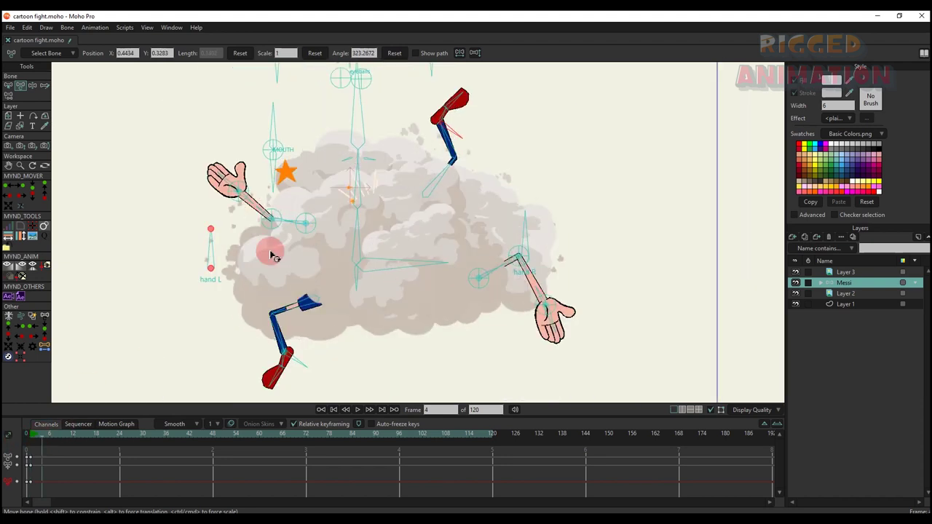
pyautogui.scroll(1, 205, 239)
pyautogui.moveTo(248, 220); pyautogui.dragTo(229, 304)
pyautogui.moveTo(294, 249); pyautogui.dragTo(293, 227)
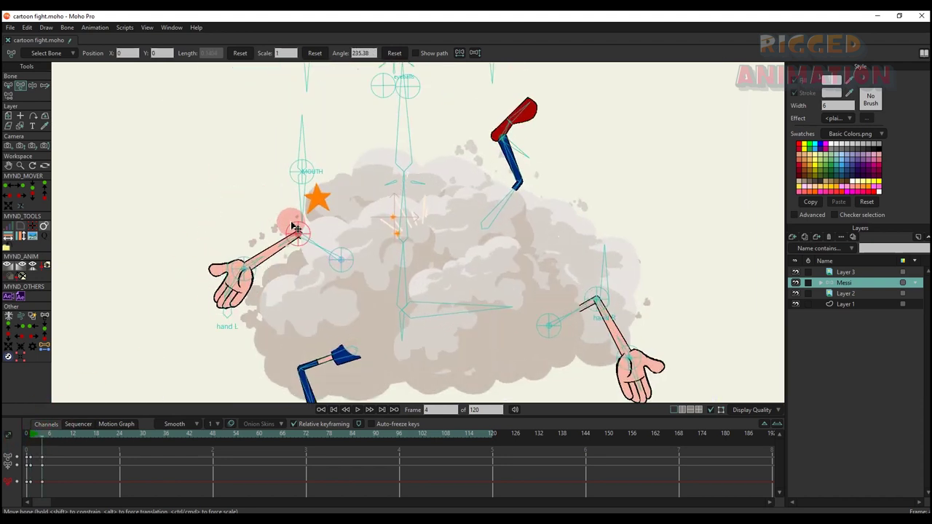
pyautogui.moveTo(341, 259); pyautogui.dragTo(347, 234)
pyautogui.click(229, 281)
# On frame 1, rotate the hand L control bone to 160 to close the left hand into a fist.
pyautogui.click(30, 438)
pyautogui.scroll(1, 237, 251)
pyautogui.moveTo(224, 267); pyautogui.dragTo(194, 308)
# Paste the copied arm keyframes at frame 7 and rotate the left fist inward on frame 4.
pyautogui.click(41, 434)
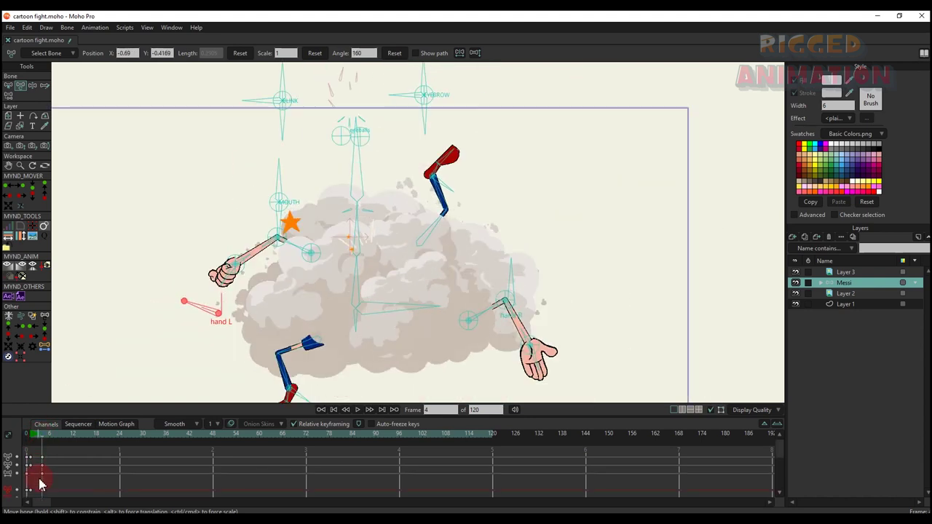
pyautogui.click(54, 440)
pyautogui.hotkey('ctrl', 'v')
pyautogui.click(43, 437)
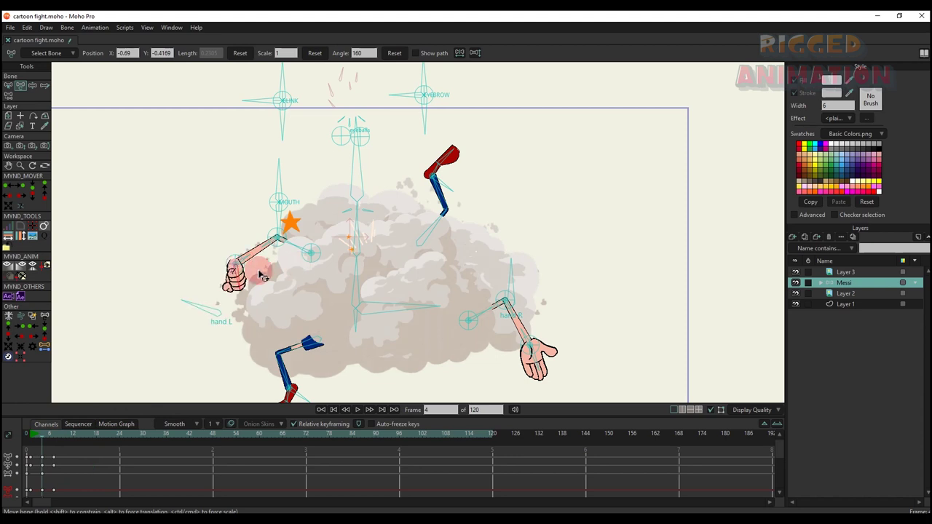
pyautogui.click(29, 435)
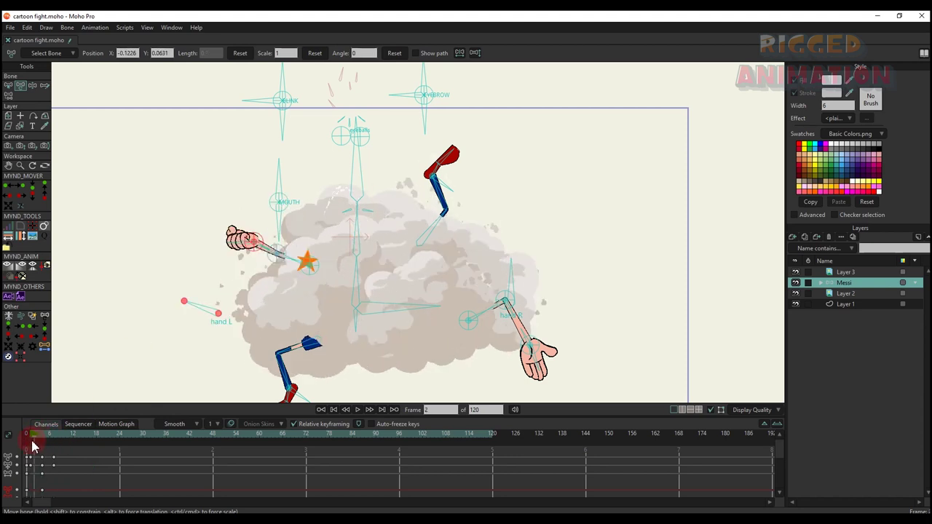
pyautogui.click(44, 436)
# Shift the left arm's later keyframes to frames 7 and 10, and key the raised fist on frame 4.
pyautogui.scroll(-3, 66, 482)
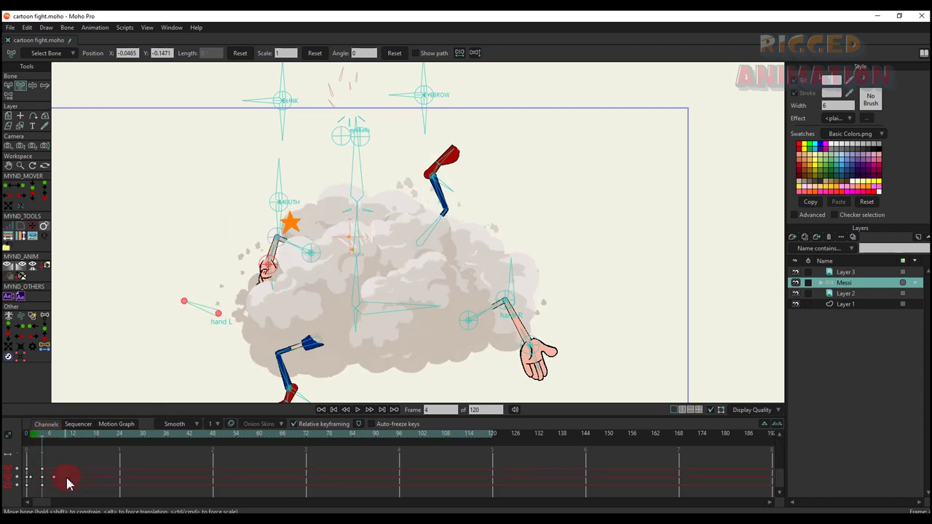
pyautogui.moveTo(67, 481); pyautogui.dragTo(44, 458)
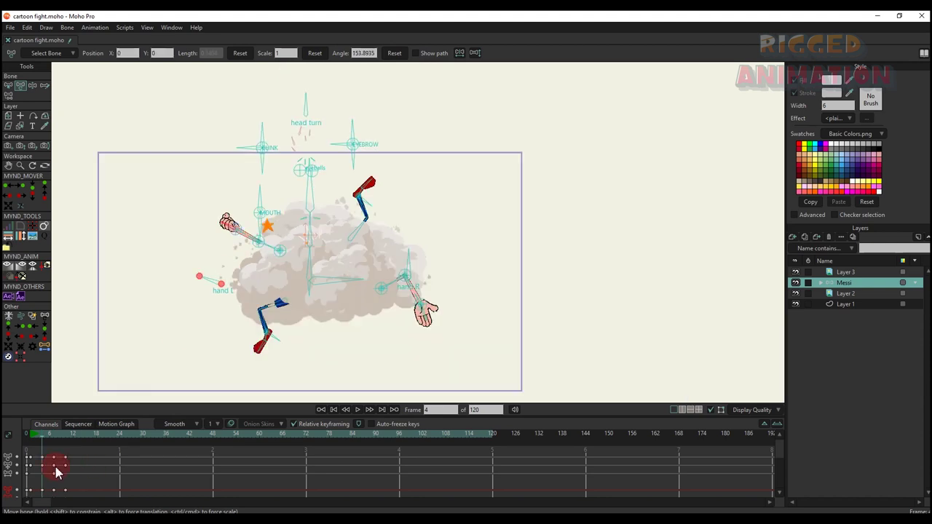
pyautogui.scroll(-3, 57, 472)
pyautogui.scroll(3, 57, 472)
# Paste the keyframes of frames 1 and 4 starting at frame 10, and move the left arm outward there.
pyautogui.click(65, 436)
pyautogui.scroll(-3, 40, 483)
pyautogui.scroll(3, 63, 460)
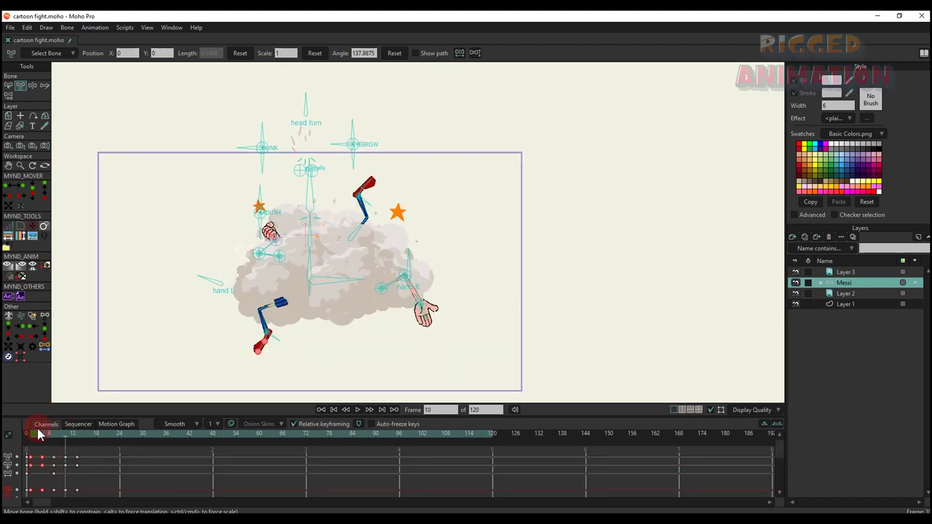
pyautogui.click(74, 471)
pyautogui.click(248, 231)
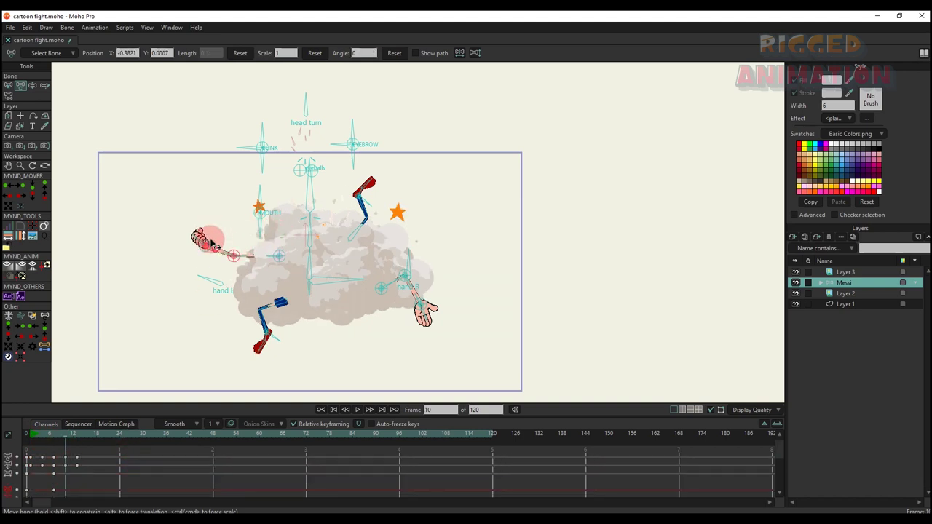
# Copy the left arm's frame 1 keyframes and paste them on frame 13 to close the loop.
pyautogui.moveTo(29, 447); pyautogui.dragTo(63, 442)
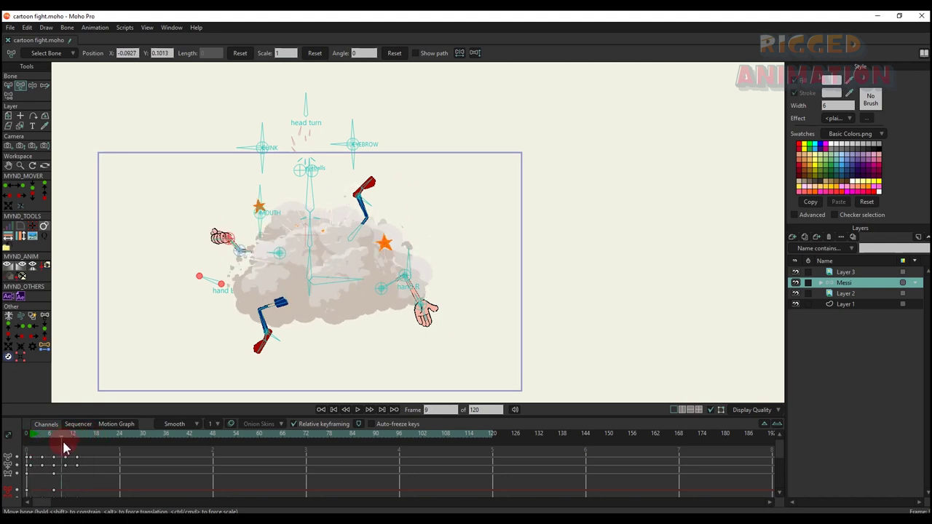
pyautogui.scroll(2, 69, 451)
pyautogui.click(77, 437)
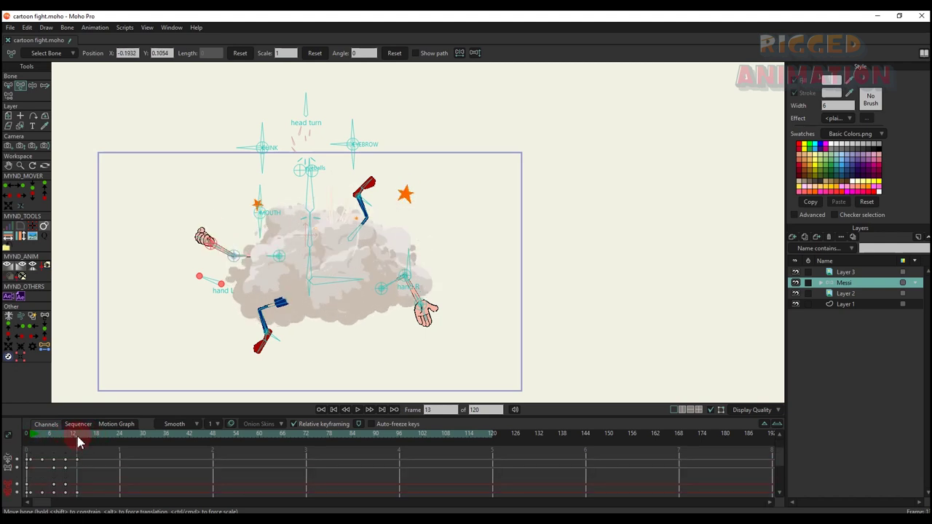
pyautogui.click(32, 436)
pyautogui.click(30, 441)
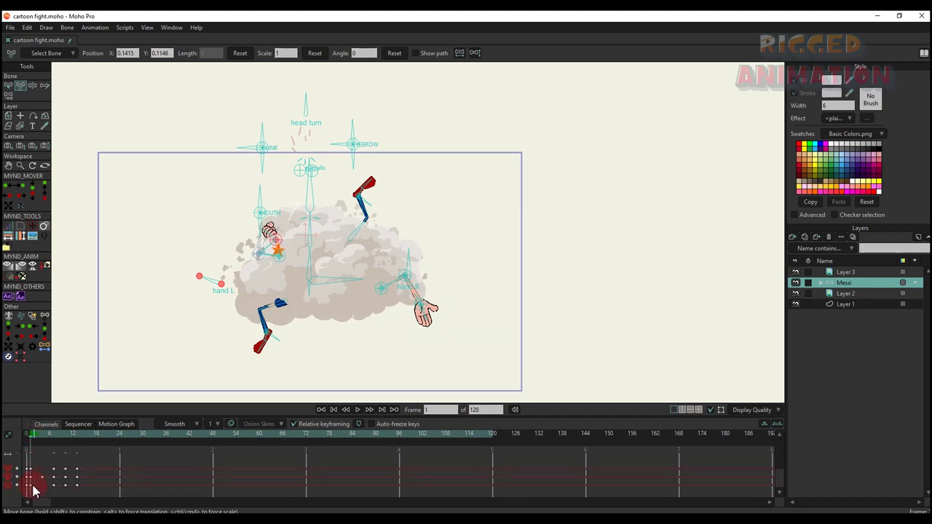
pyautogui.click(77, 440)
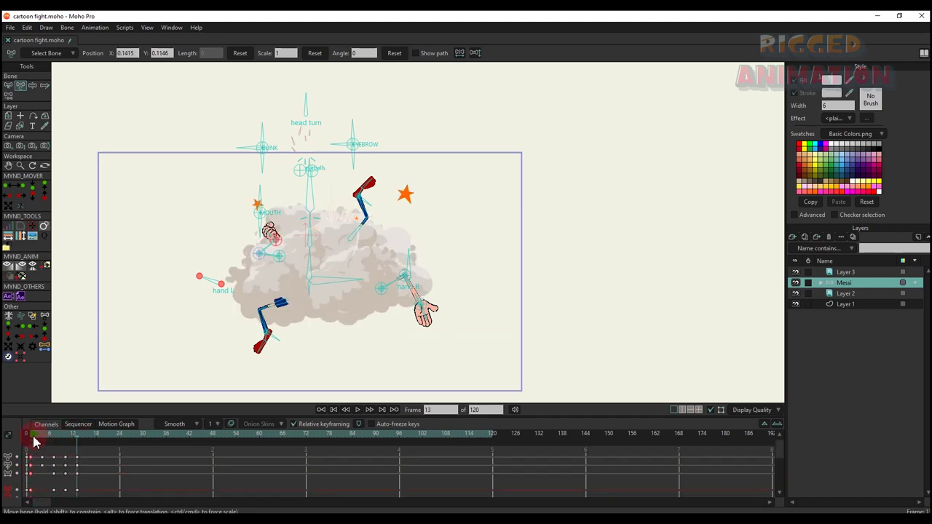
# Set the frame 13 keyframes to Cycle interpolation with an absolute return to frame 1.
pyautogui.moveTo(33, 439); pyautogui.dragTo(67, 441)
pyautogui.scroll(-1, 79, 478)
pyautogui.scroll(1, 76, 448)
pyautogui.click(78, 459)
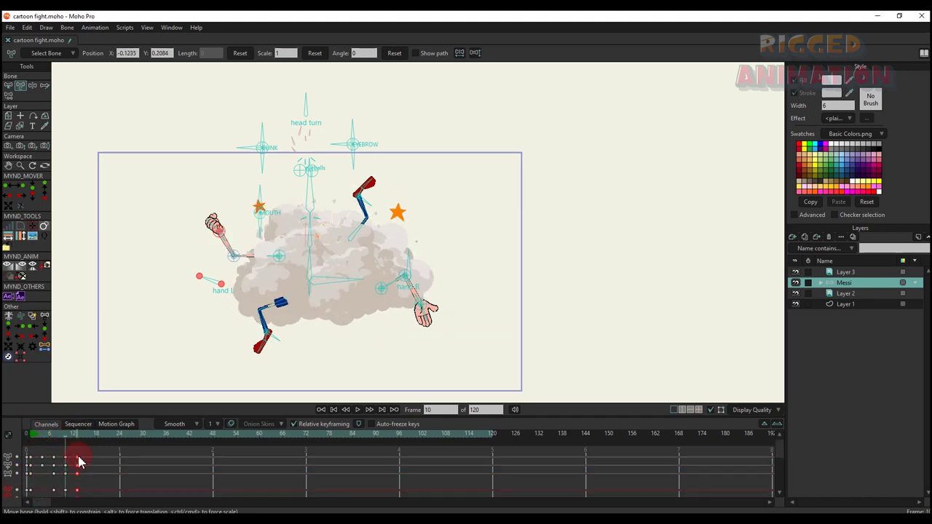
pyautogui.rightClick(78, 460)
pyautogui.click(82, 434)
pyautogui.click(32, 440)
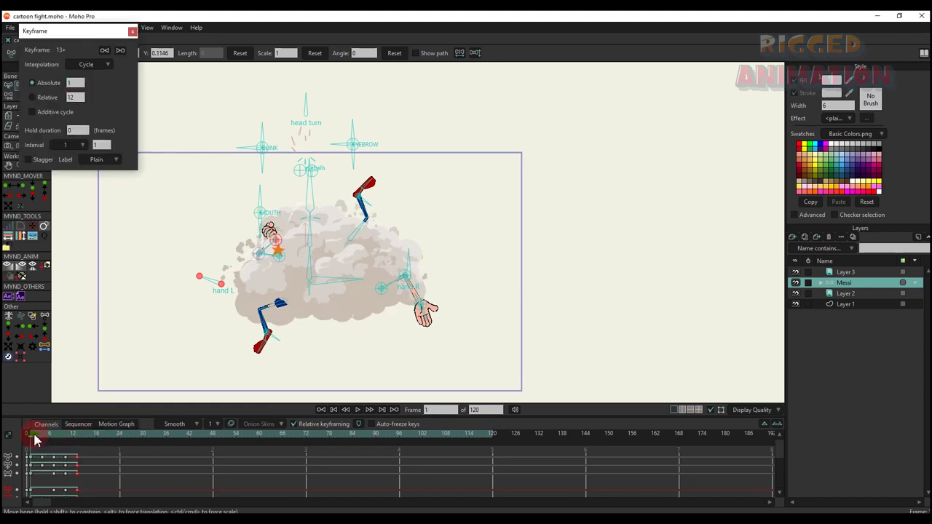
pyautogui.click(132, 31)
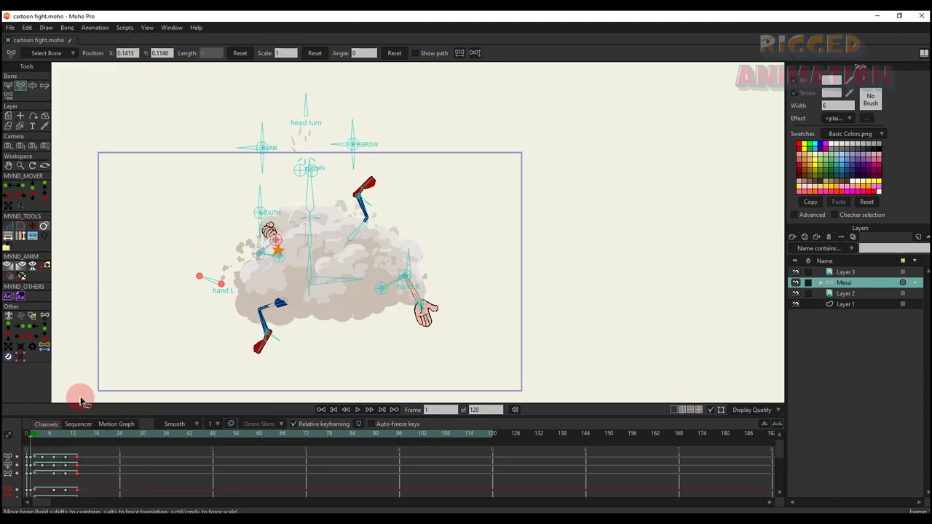
# Compress the left arm's cycle keyframes so the last one falls on frame 9, and play back the loop.
pyautogui.press('space')
pyautogui.press('space')
pyautogui.scroll(-3, 35, 483)
pyautogui.moveTo(106, 496); pyautogui.dragTo(32, 403)
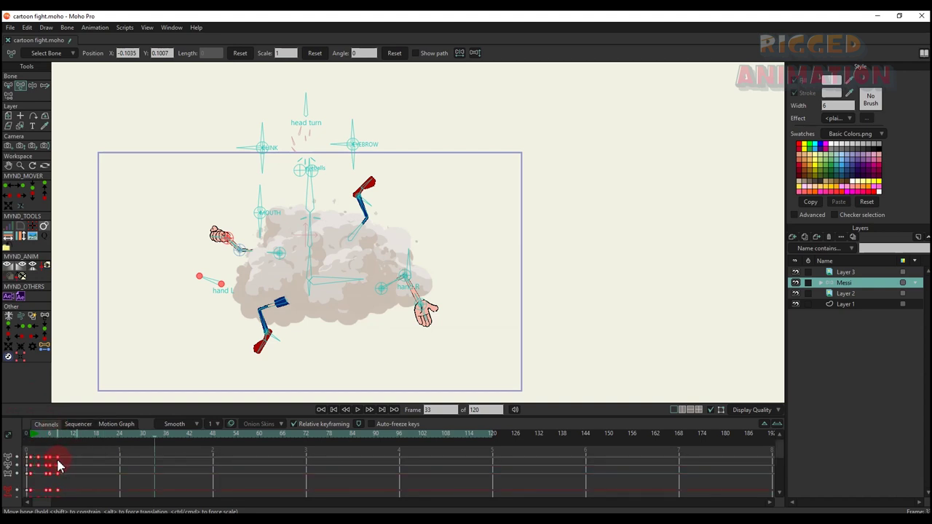
pyautogui.moveTo(60, 461); pyautogui.dragTo(63, 463)
pyautogui.click(36, 439)
pyautogui.press('space')
pyautogui.scroll(-5, 300, 239)
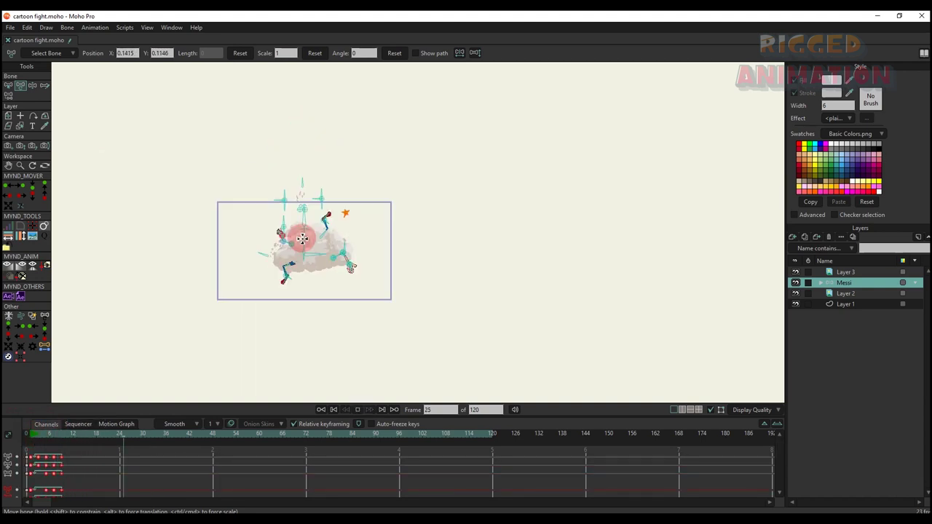
pyautogui.scroll(4, 302, 246)
pyautogui.click(131, 383)
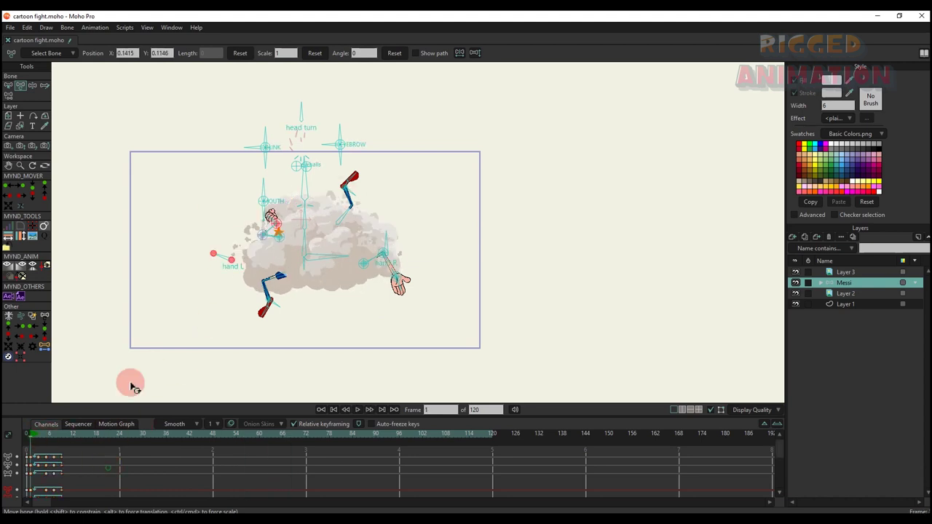
# On frame 1, rotate the hand R control bone to 160 to close the right hand into a fist.
pyautogui.scroll(5, 249, 312)
pyautogui.click(448, 266)
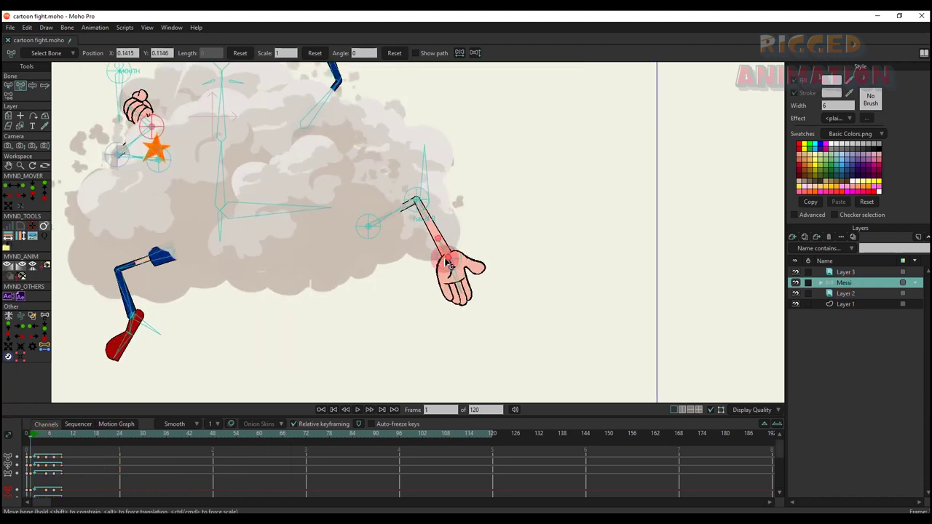
pyautogui.moveTo(432, 162); pyautogui.dragTo(308, 295)
pyautogui.scroll(-4, 397, 213)
pyautogui.scroll(4, 405, 226)
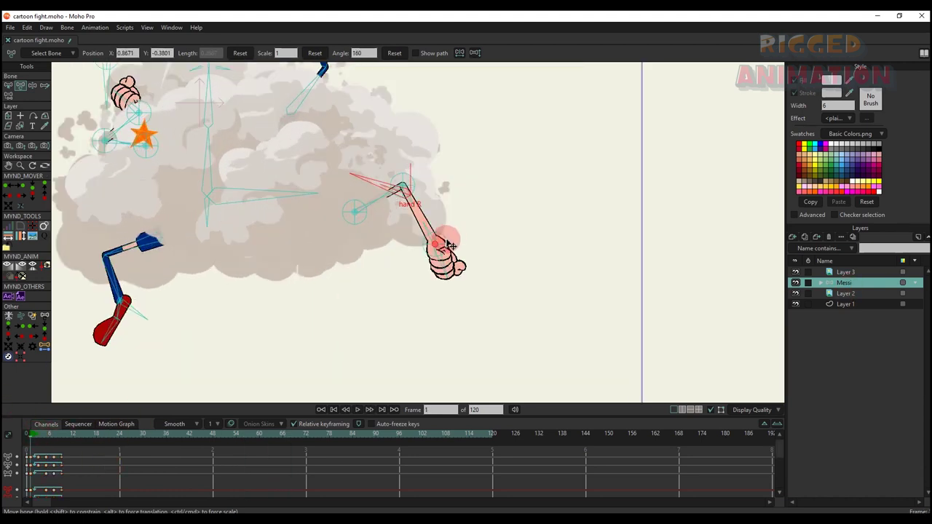
# On frame 3, swing the right forearm up from below and bring the fist inward over the cloud.
pyautogui.scroll(-3, 429, 244)
pyautogui.moveTo(39, 437); pyautogui.dragTo(30, 438)
pyautogui.scroll(-3, 51, 470)
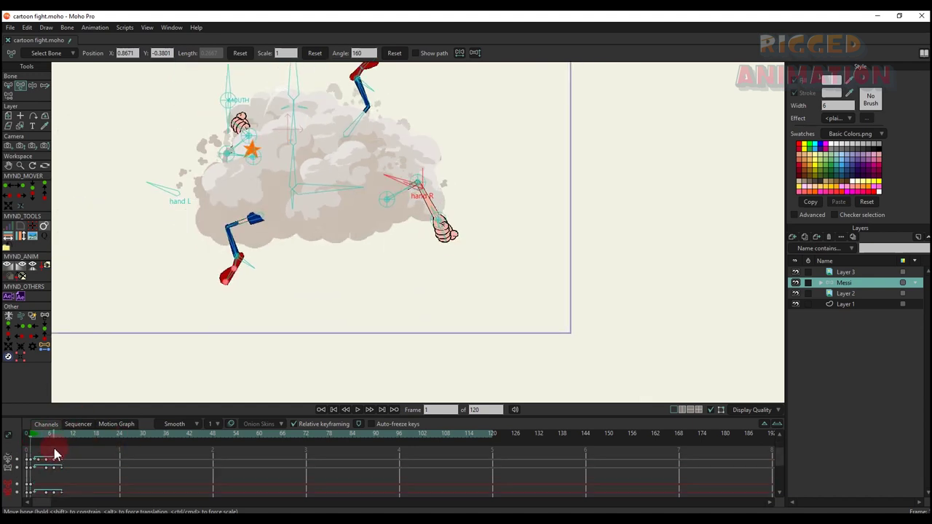
pyautogui.click(36, 434)
pyautogui.scroll(3, 270, 212)
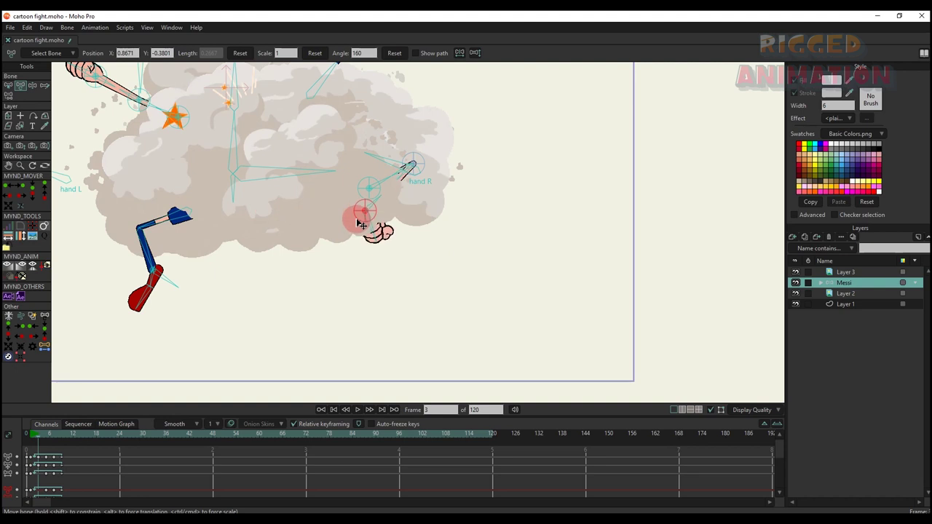
pyautogui.moveTo(362, 224); pyautogui.dragTo(459, 70)
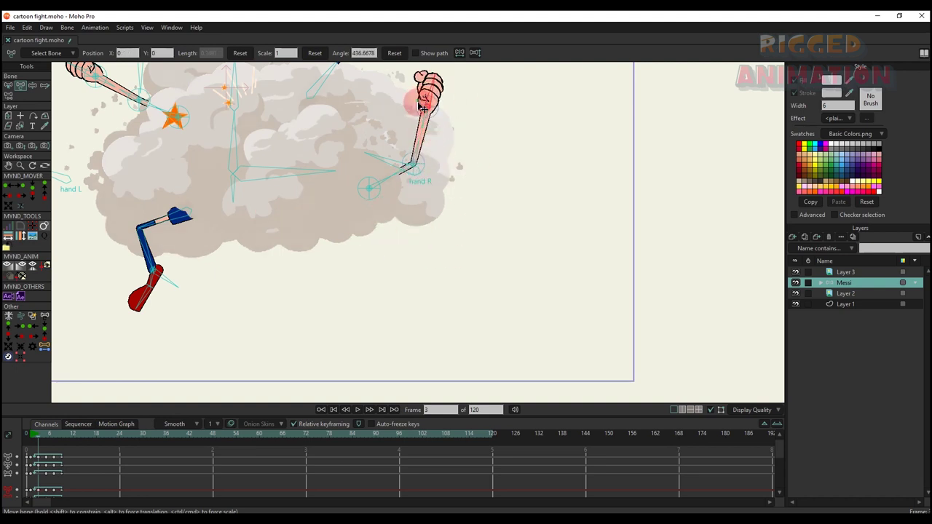
pyautogui.moveTo(422, 107); pyautogui.dragTo(338, 158)
# Shift the right hand inward on frame 5 and swing it into the cloud on frame 7.
pyautogui.click(47, 436)
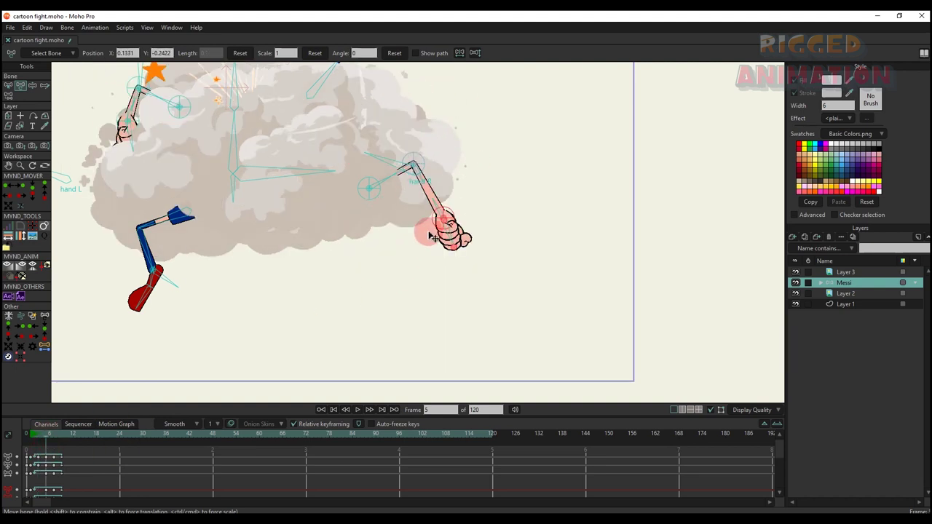
pyautogui.moveTo(452, 211); pyautogui.dragTo(371, 268)
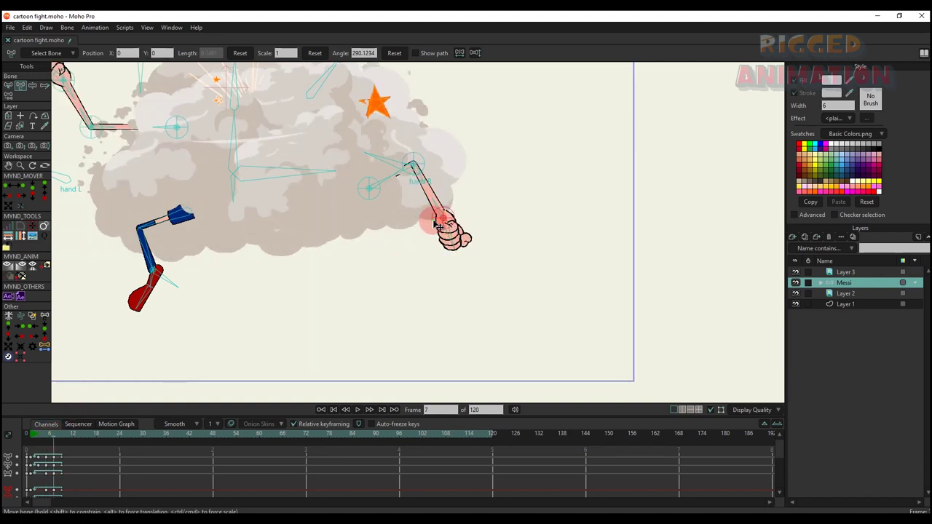
pyautogui.moveTo(435, 224); pyautogui.dragTo(426, 65)
# Play back the fight loop and check the right arm's motion and its pose on frame 7.
pyautogui.click(29, 440)
pyautogui.scroll(-3, 306, 299)
pyautogui.press('space')
pyautogui.scroll(-2, 293, 244)
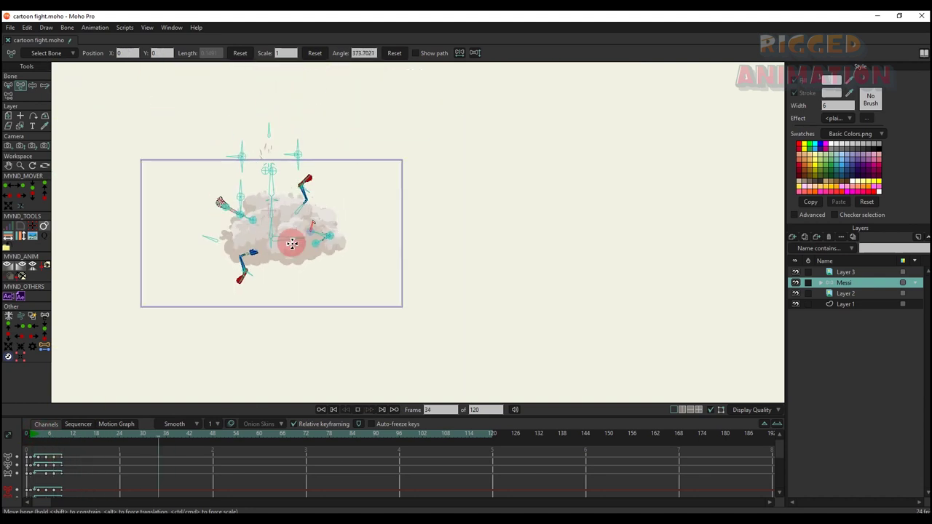
pyautogui.moveTo(279, 233); pyautogui.dragTo(357, 223)
pyautogui.scroll(3, 357, 224)
pyautogui.press('space')
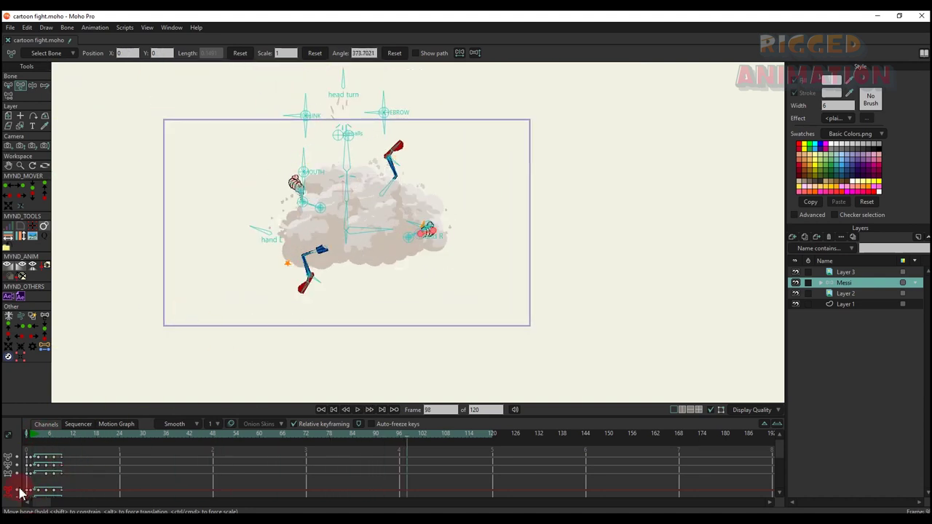
pyautogui.click(52, 435)
pyautogui.press('space')
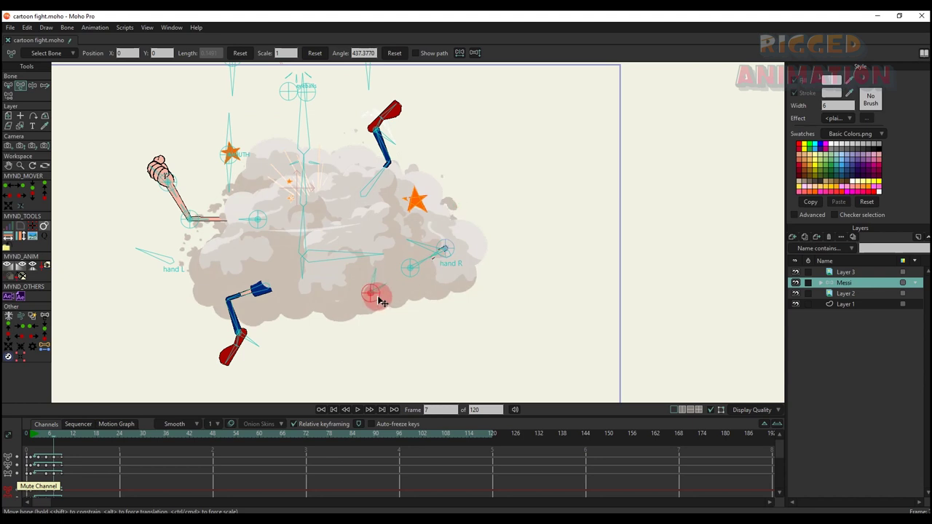
pyautogui.scroll(-3, 466, 247)
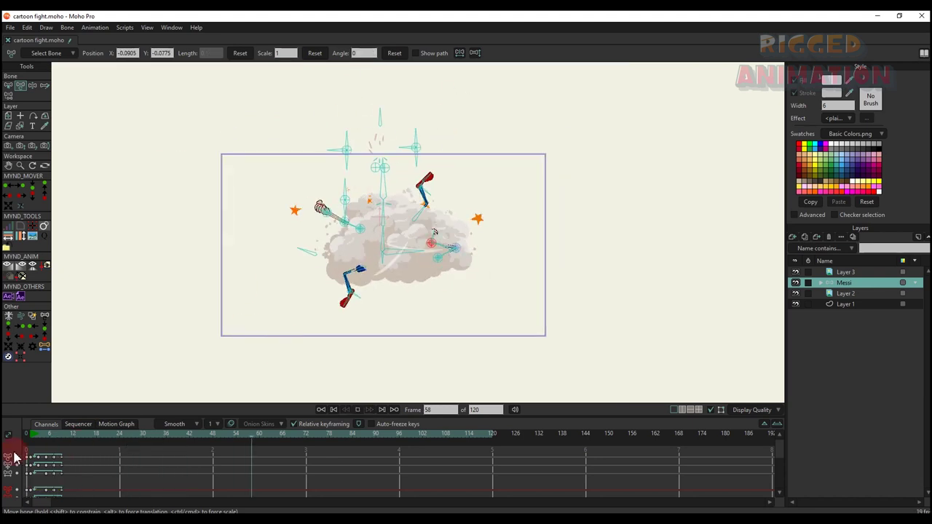
# On frame 3, move the upper leg's foot down into the cloud beside the right hand.
pyautogui.click(34, 436)
pyautogui.click(38, 437)
pyautogui.scroll(6, 429, 204)
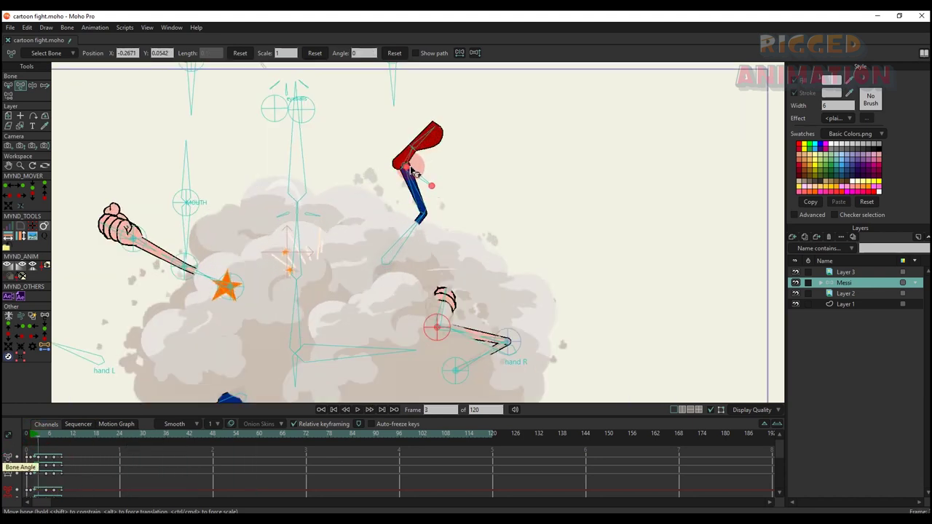
pyautogui.moveTo(417, 172); pyautogui.dragTo(479, 303)
pyautogui.scroll(-5, 420, 236)
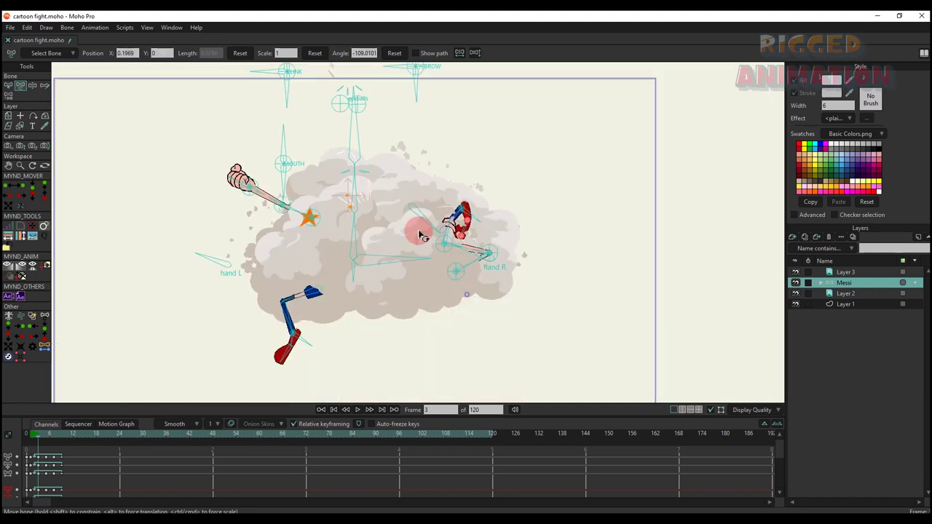
# On frame 7, swing the upper leg down toward the middle of the cloud and play back the loop.
pyautogui.click(53, 438)
pyautogui.click(247, 275)
pyautogui.scroll(3, 360, 175)
pyautogui.moveTo(453, 134); pyautogui.dragTo(378, 178)
pyautogui.scroll(-3, 396, 177)
pyautogui.press('space')
pyautogui.scroll(-1, 461, 189)
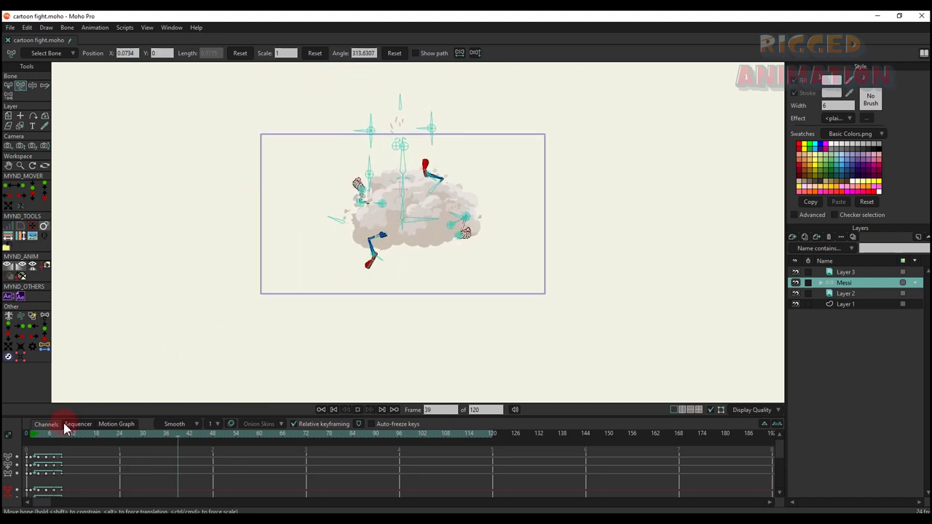
pyautogui.click(30, 434)
pyautogui.scroll(3, 314, 291)
pyautogui.moveTo(411, 279); pyautogui.dragTo(545, 208)
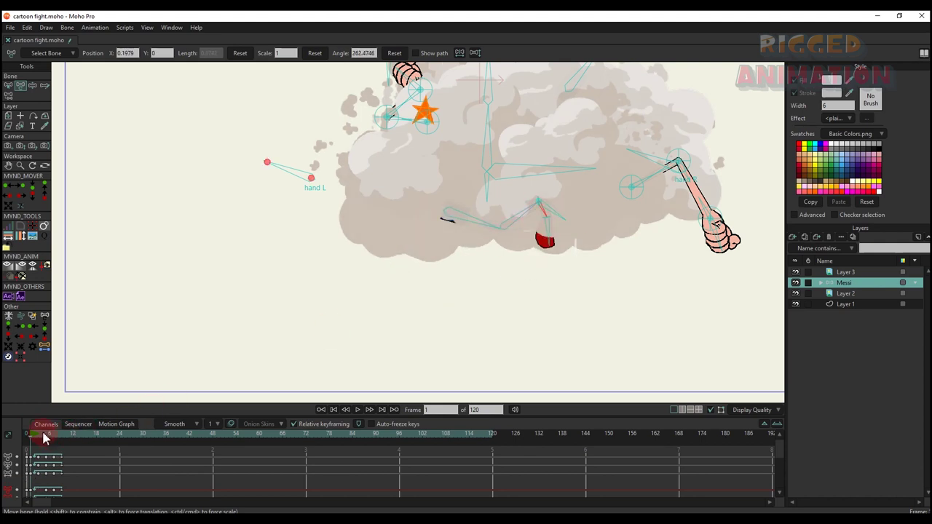
pyautogui.hotkey('ctrl', 'z')
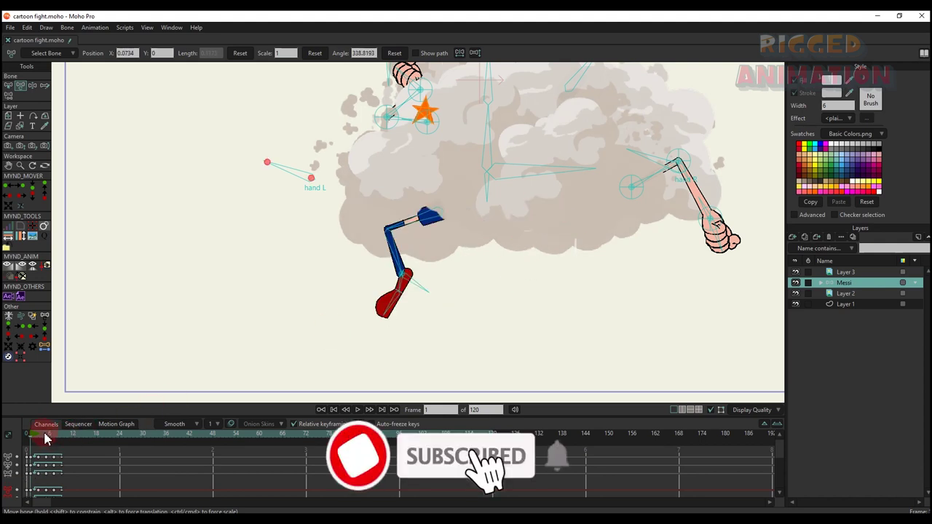
# Pull the lower leg up into the cloud on frame 3, swing it sideways under the cloud on frame 7, and play back.
pyautogui.click(39, 435)
pyautogui.moveTo(405, 277); pyautogui.dragTo(385, 118)
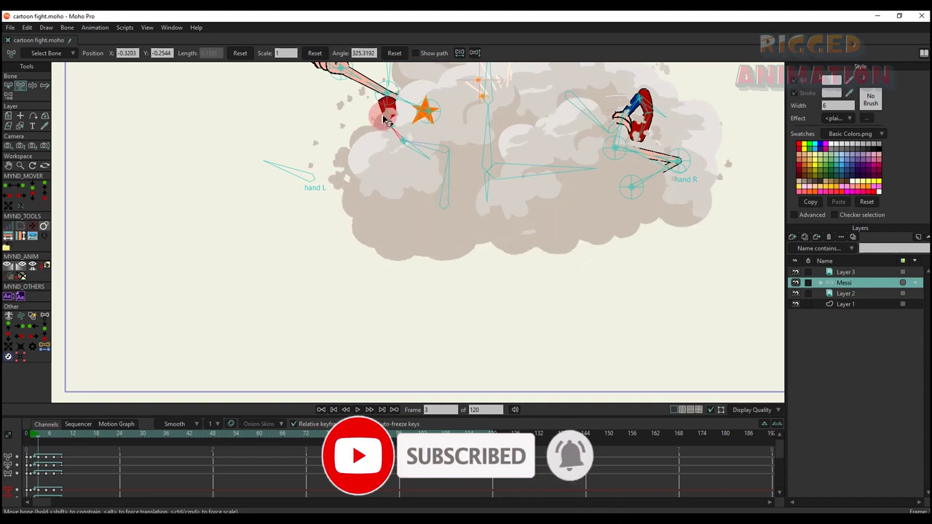
pyautogui.click(55, 437)
pyautogui.moveTo(406, 273); pyautogui.dragTo(528, 216)
pyautogui.click(33, 436)
pyautogui.press('space')
pyautogui.scroll(-5, 275, 299)
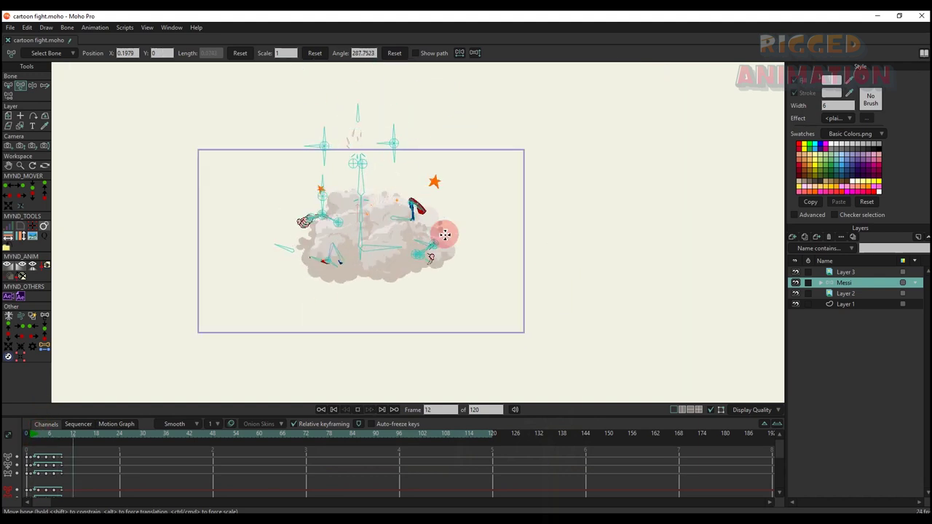
pyautogui.scroll(2, 380, 246)
pyautogui.click(31, 437)
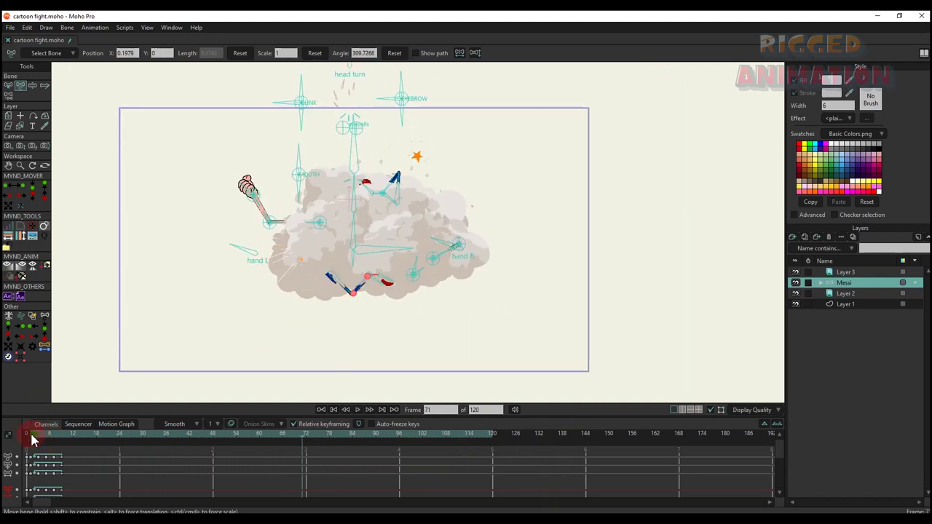
pyautogui.scroll(-2, 248, 304)
# On frame 0, group Layer 3, Messi and Layer 2 together.
pyautogui.click(851, 273)
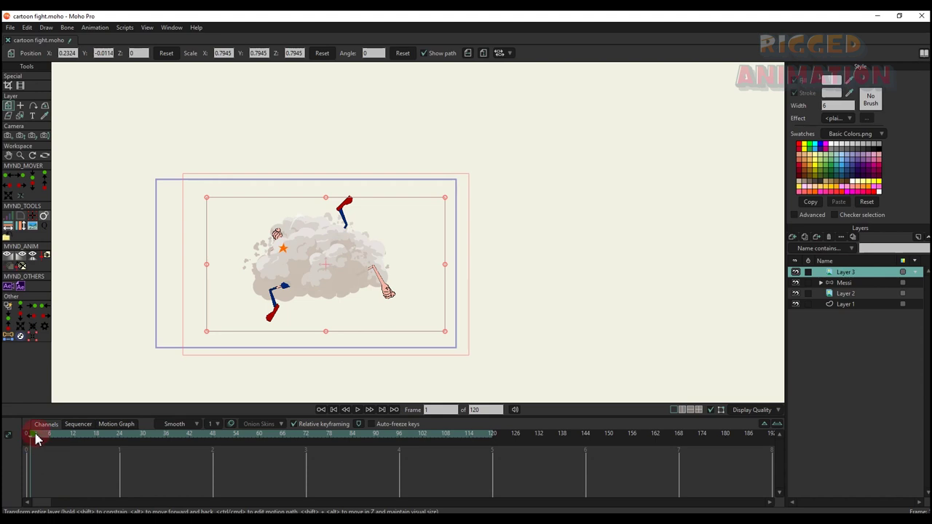
pyautogui.click(28, 436)
pyautogui.keyDown('shift'); pyautogui.click(853, 294); pyautogui.keyUp('shift')
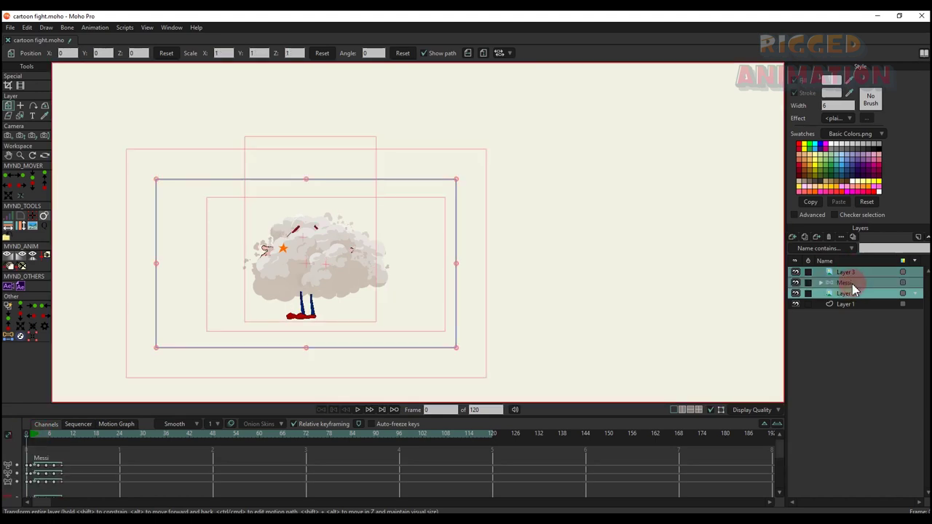
pyautogui.rightClick(854, 274)
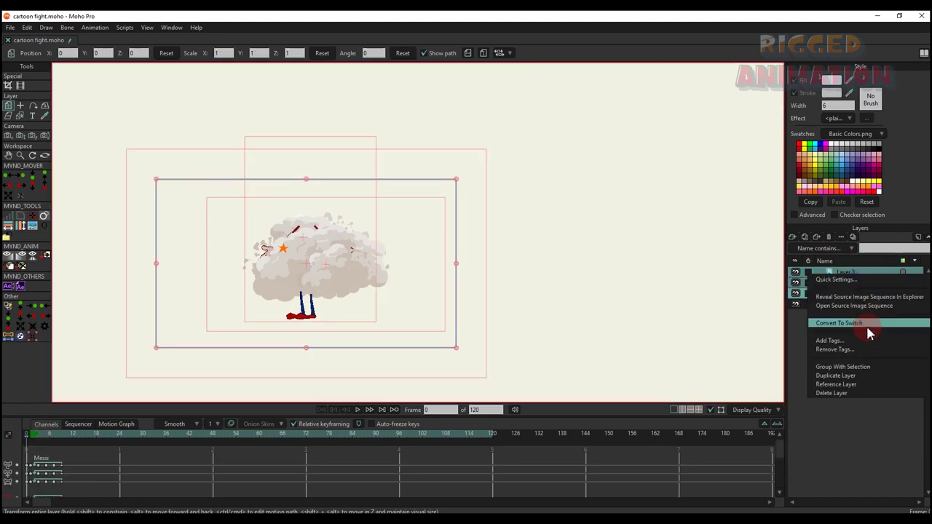
pyautogui.click(851, 368)
# Rename the new group layer to "fight".
pyautogui.click(825, 277)
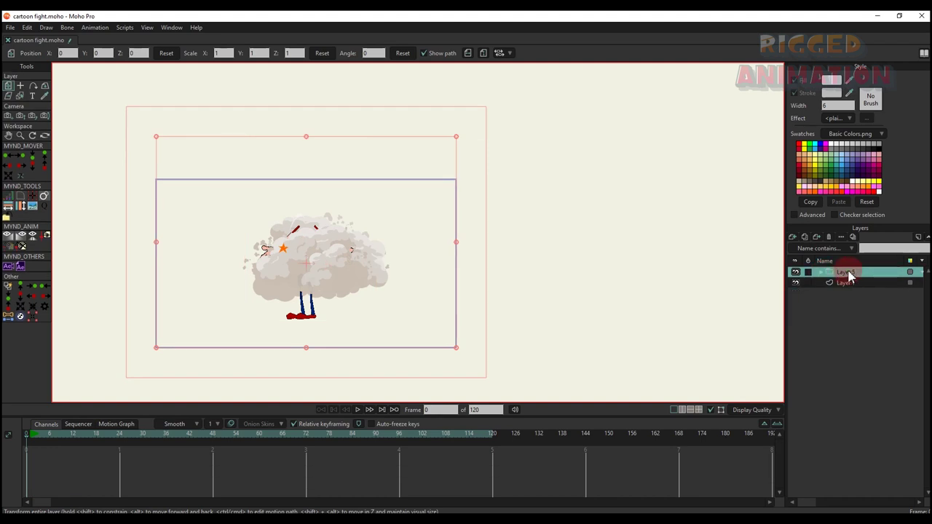
pyautogui.doubleClick(848, 273)
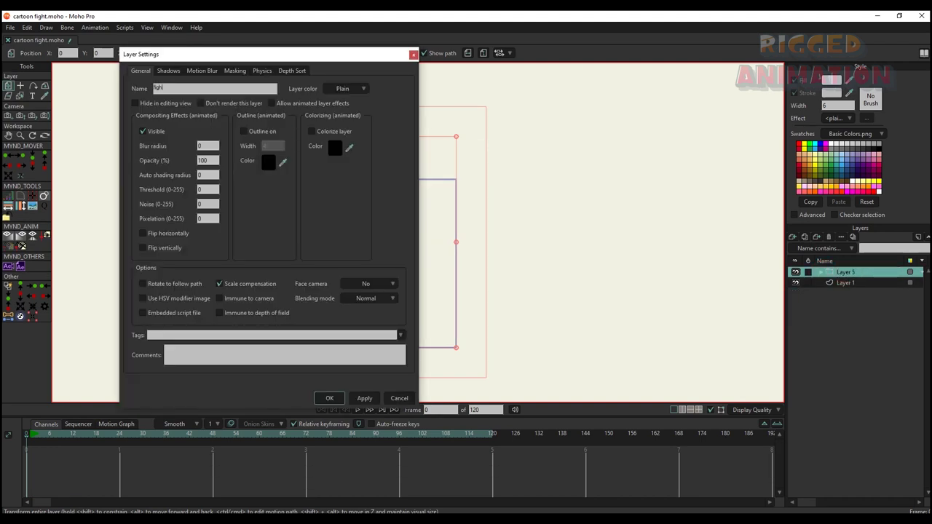
pyautogui.press('Return')
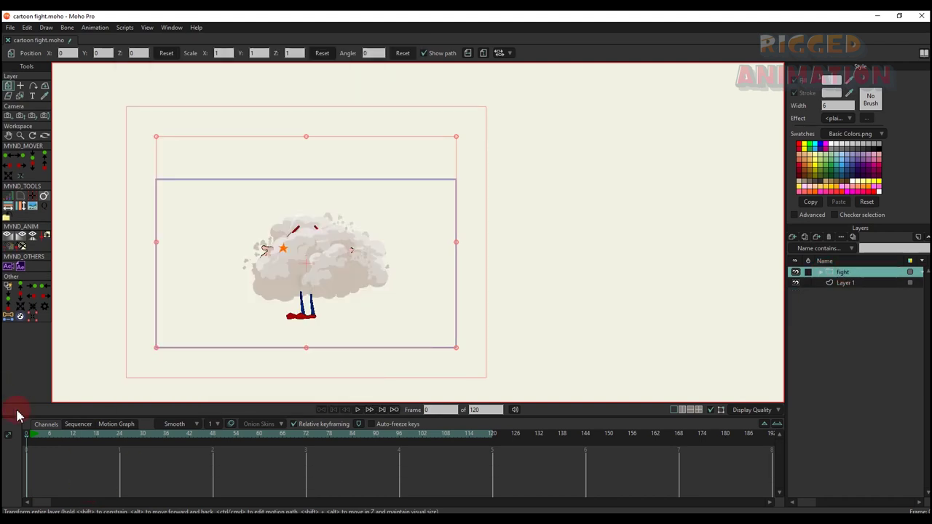
# Key the fight group's rotation and scale on frame 1, and on frame 3 rotate it to 13.1665 and scale it to 0.9680.
pyautogui.moveTo(42, 437); pyautogui.dragTo(32, 444)
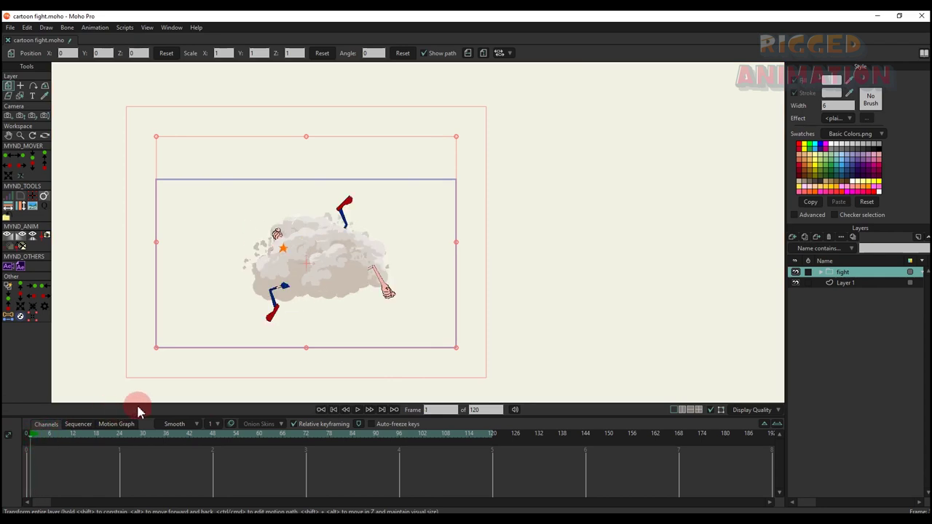
pyautogui.moveTo(226, 362); pyautogui.dragTo(251, 327)
pyautogui.click(497, 238)
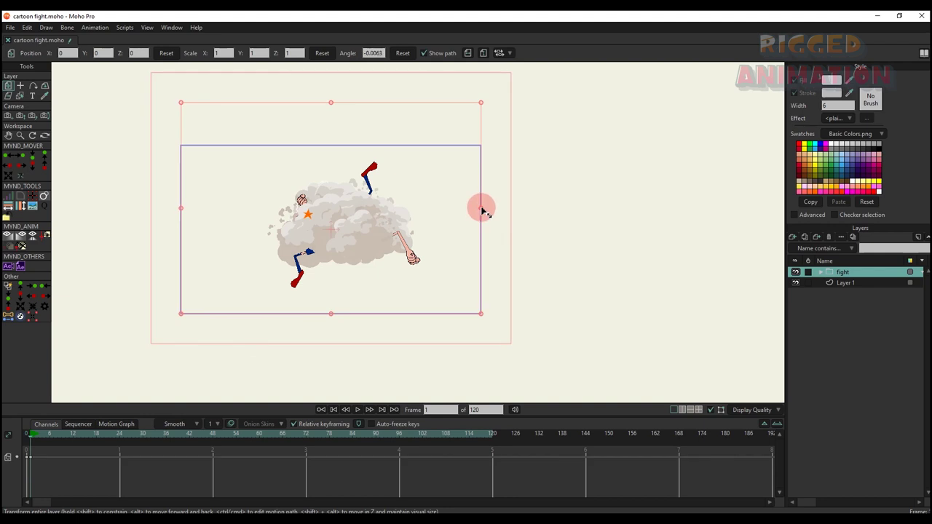
pyautogui.click(482, 208)
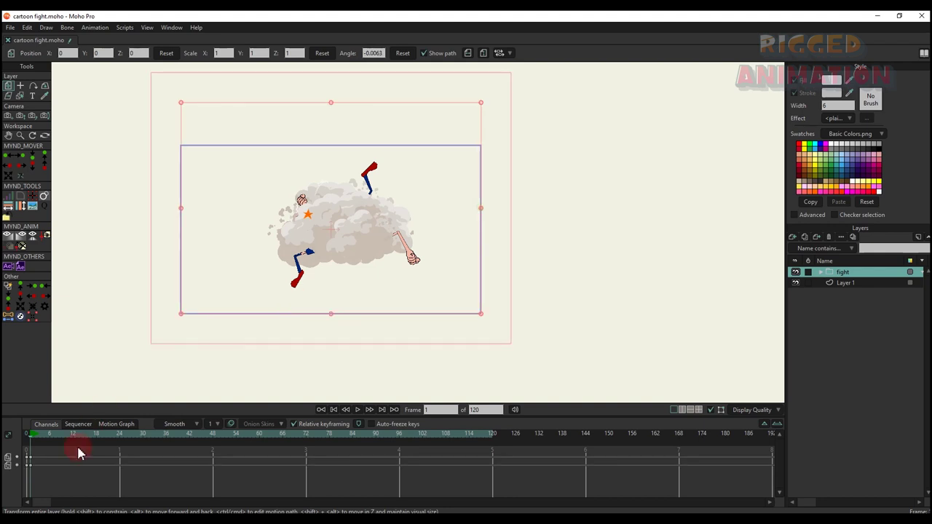
pyautogui.click(39, 437)
pyautogui.moveTo(485, 284)
pyautogui.mouseDown()
pyautogui.moveTo(481, 247)
pyautogui.moveTo(498, 275)
pyautogui.moveTo(468, 281)
pyautogui.moveTo(492, 277)
pyautogui.mouseUp()
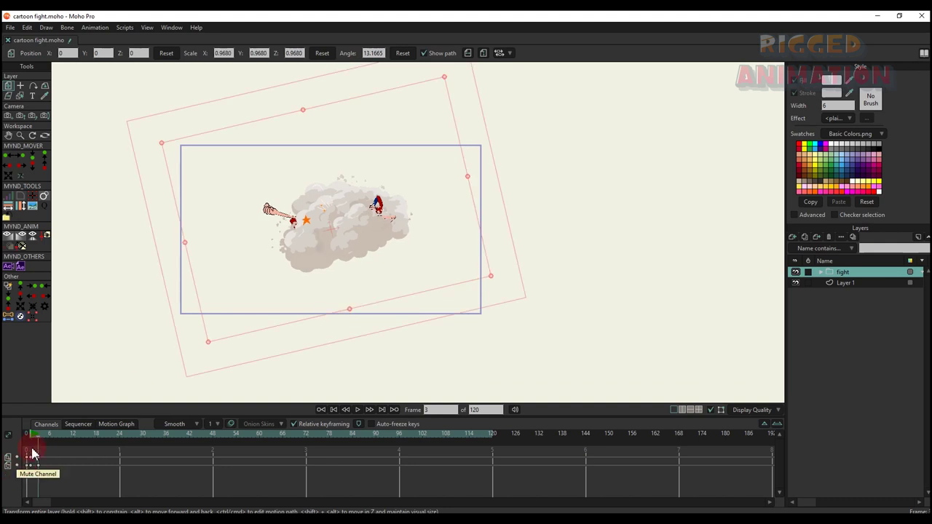
# Find Messi's keyframe on frame 5, and there rotate the fight group to -13.6114 and scale it to 1.0215.
pyautogui.moveTo(47, 435); pyautogui.dragTo(49, 438)
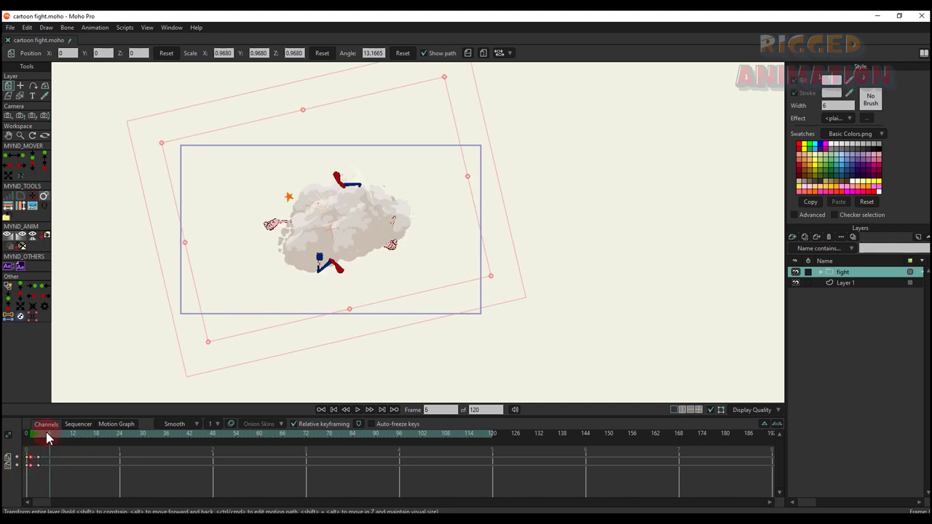
pyautogui.click(836, 282)
pyautogui.click(845, 292)
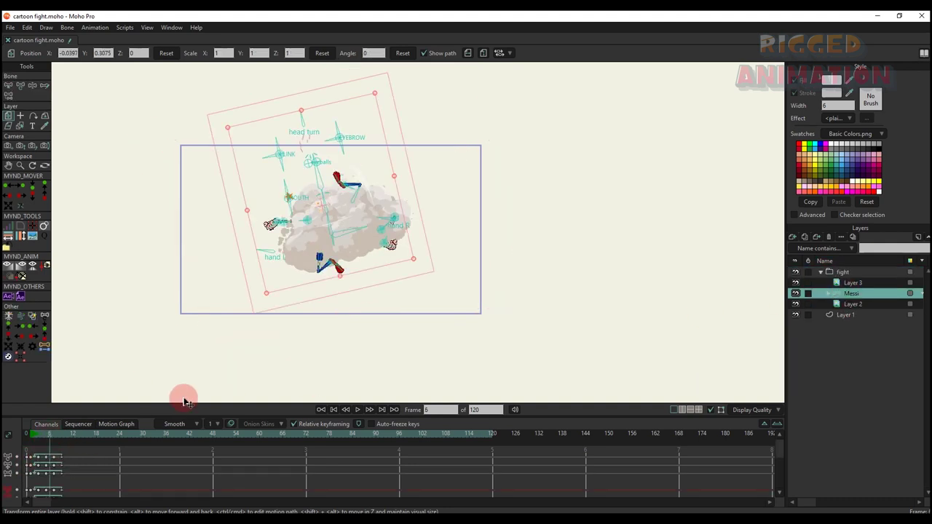
pyautogui.moveTo(40, 440); pyautogui.dragTo(49, 437)
pyautogui.click(844, 273)
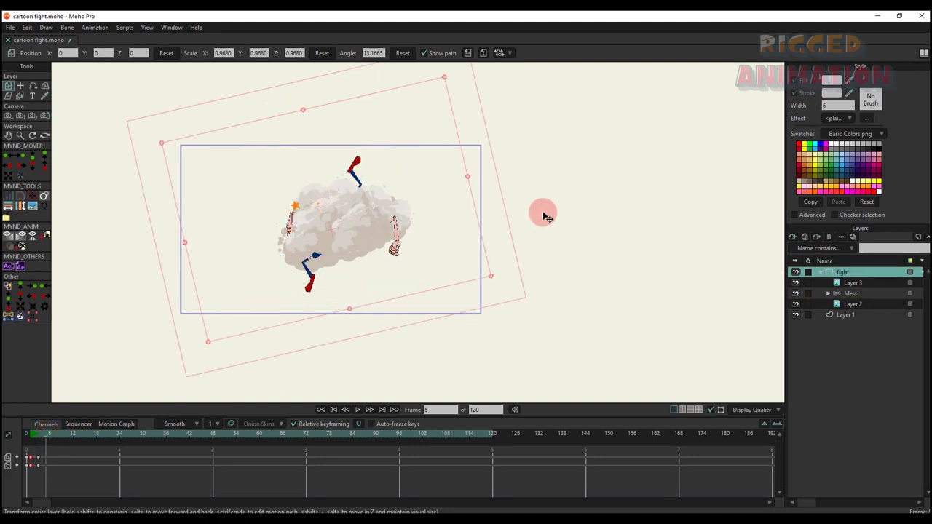
pyautogui.moveTo(486, 285); pyautogui.dragTo(525, 160)
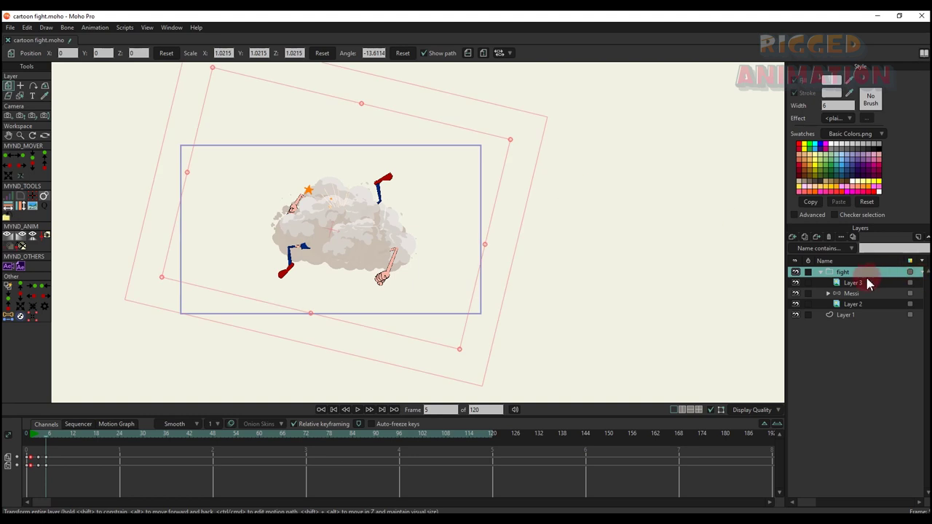
# Copy the fight group's frame 3 and 5 keyframes and paste them starting on frame 7.
pyautogui.click(851, 293)
pyautogui.click(51, 437)
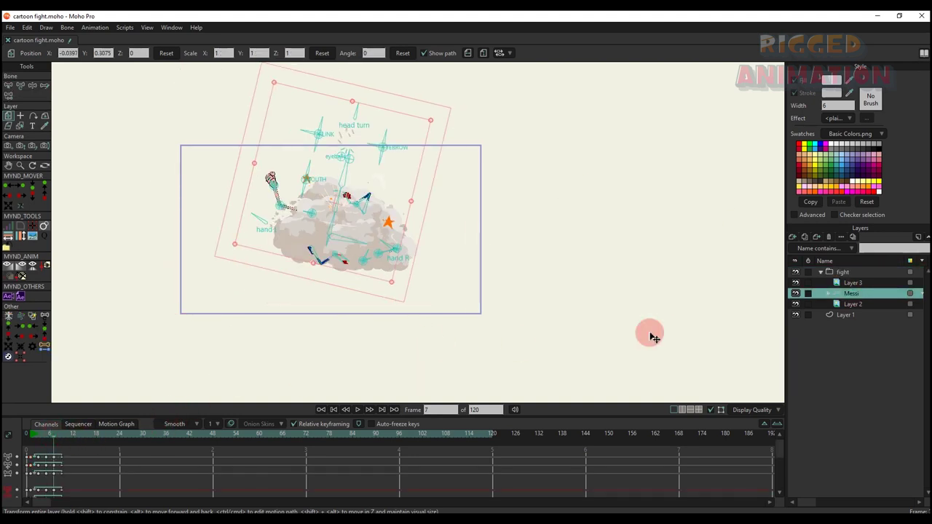
pyautogui.click(842, 272)
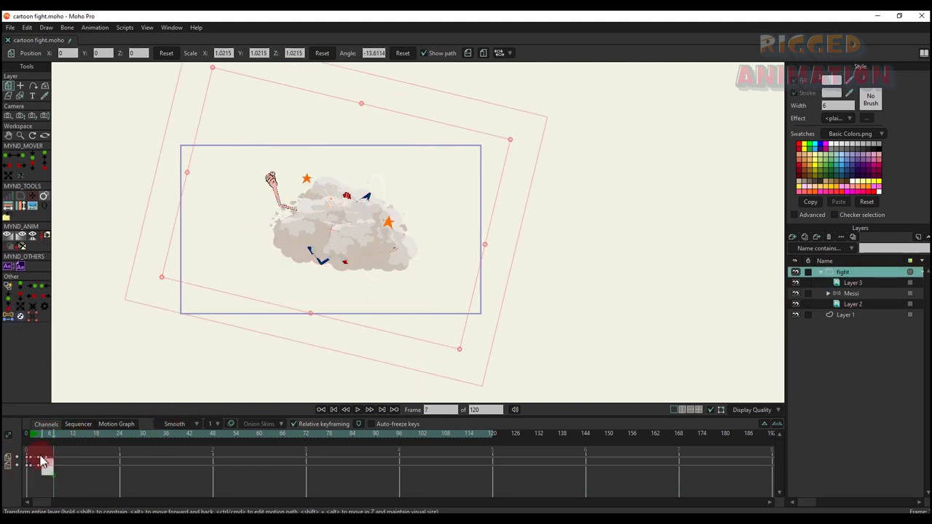
pyautogui.hotkey('ctrl', 'v')
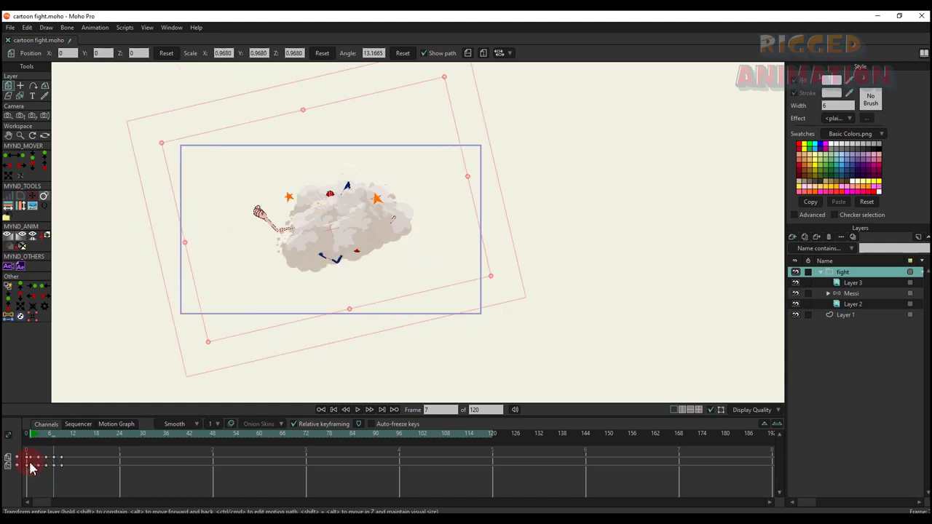
# Set the fight group's rotation and scale keyframes on frame 9 to Cycle interpolation, looping back to absolute frame 2.
pyautogui.click(62, 442)
pyautogui.click(651, 358)
pyautogui.click(833, 298)
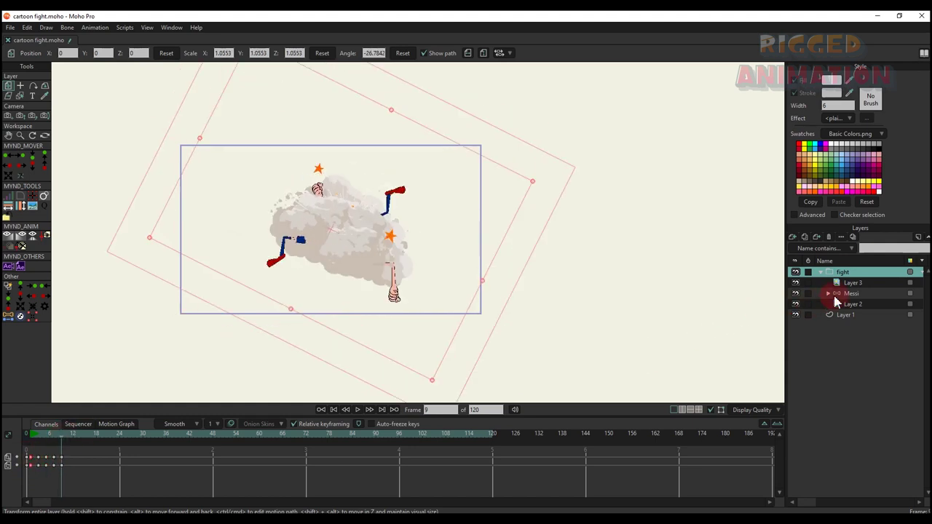
pyautogui.click(453, 351)
pyautogui.click(843, 271)
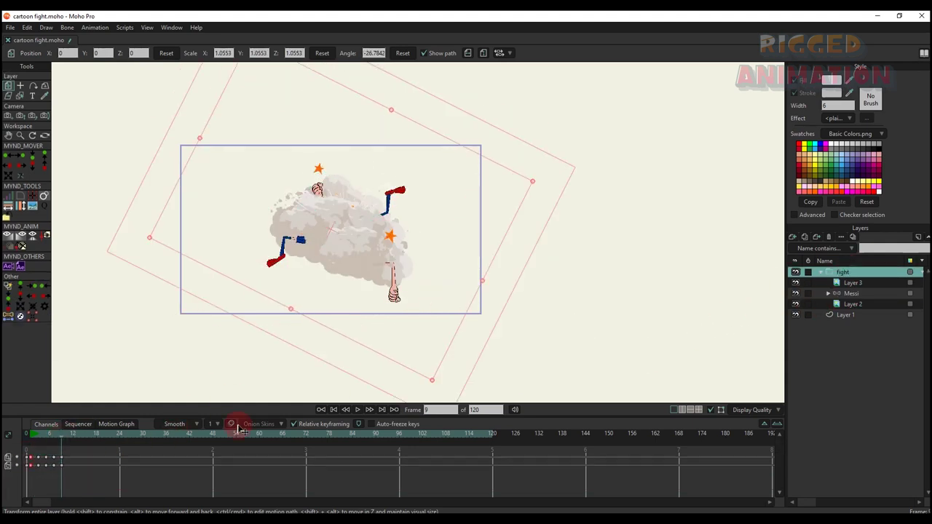
pyautogui.rightClick(62, 464)
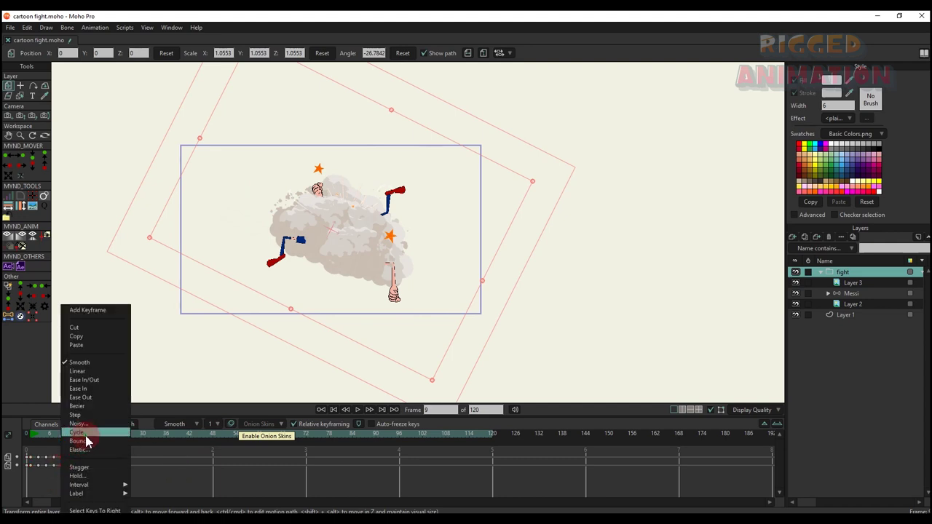
pyautogui.click(76, 439)
pyautogui.write('2')
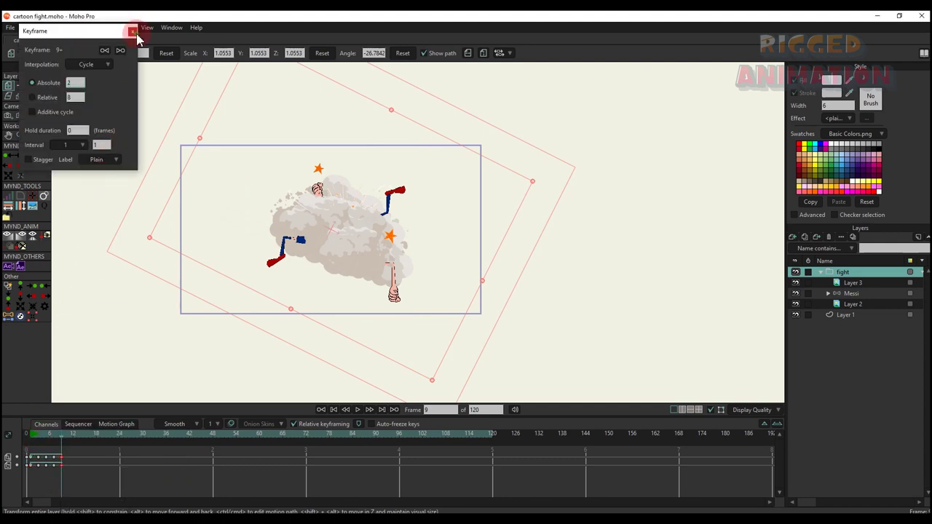
pyautogui.click(133, 32)
# Play the animation and check how the whole fight cloud rocks and pulses through the loop.
pyautogui.press('space')
pyautogui.scroll(-2, 360, 248)
pyautogui.scroll(4, 342, 242)
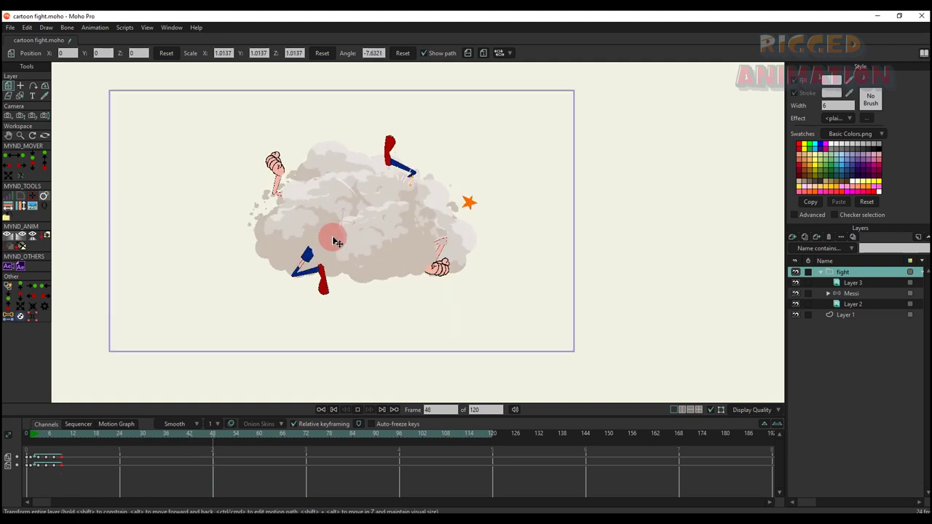
pyautogui.scroll(-2, 358, 241)
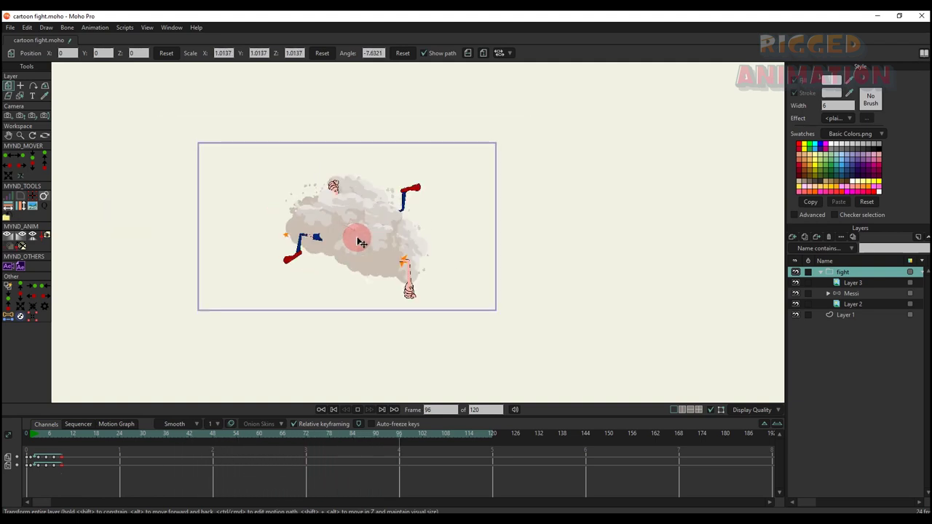
pyautogui.scroll(2, 360, 241)
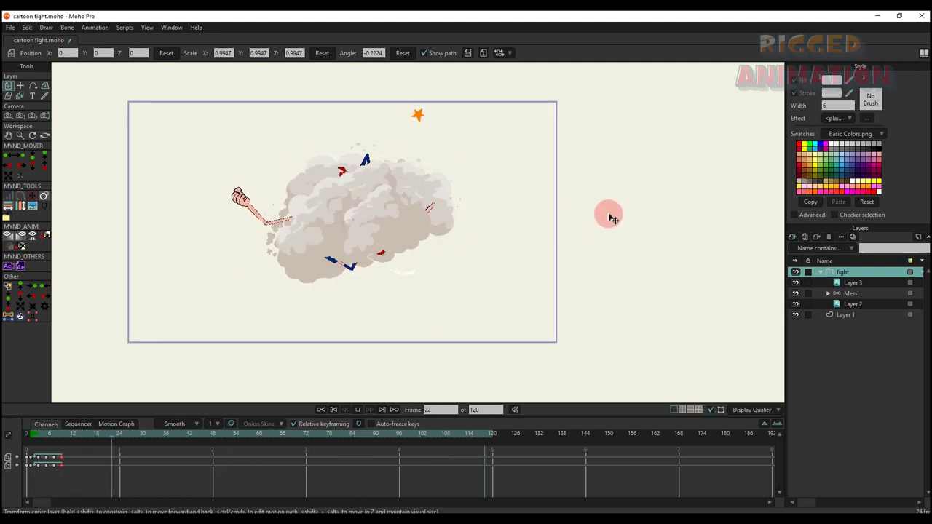